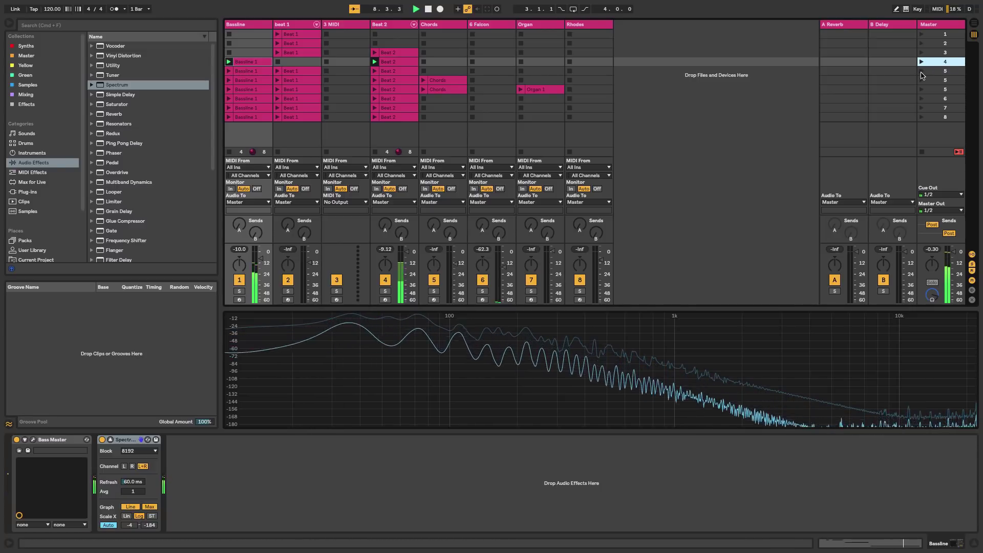
# Step: Launch the two scenes labelled 5 in turn and open the Bassline track's Bass Master instrument, placing its window above the spectrum display
pyautogui.click(921, 71)
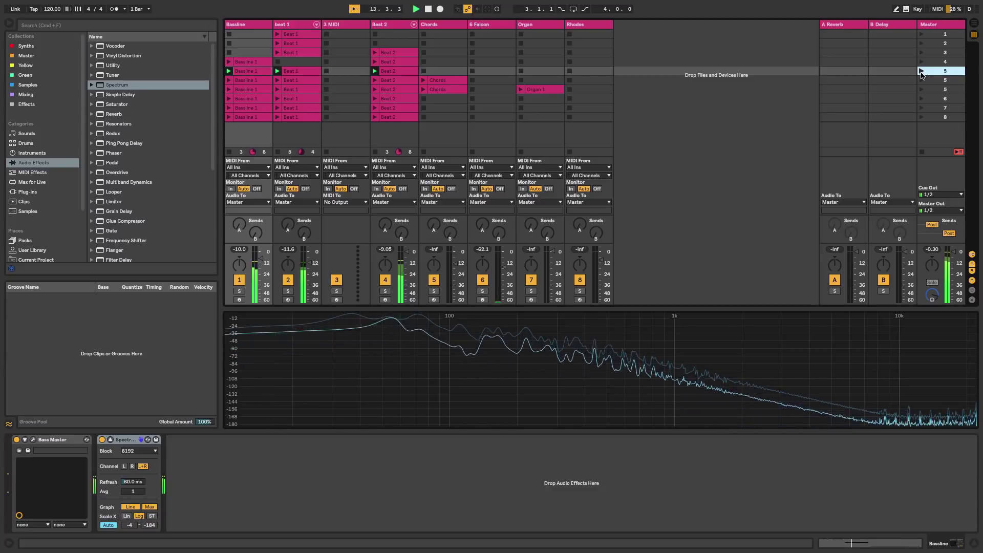
pyautogui.click(922, 72)
pyautogui.click(32, 440)
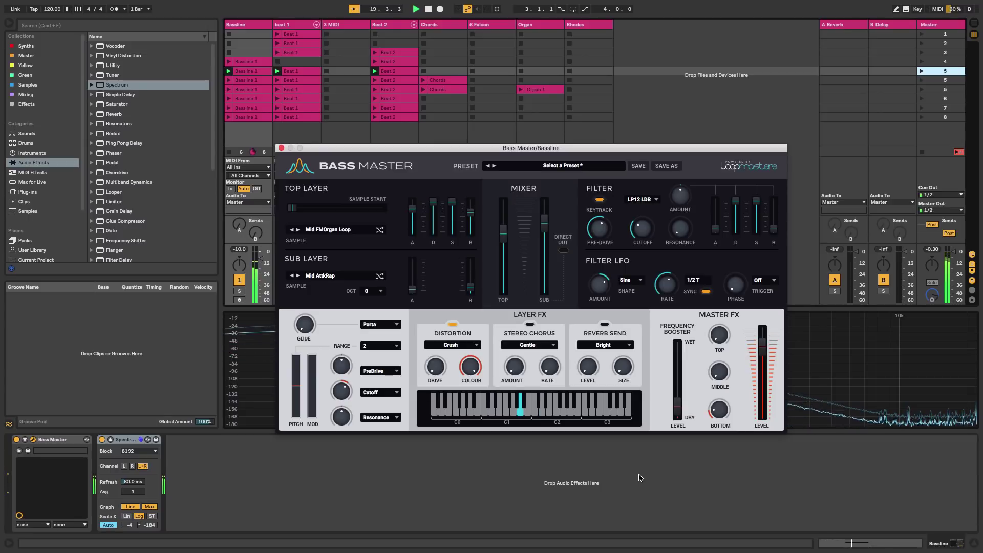
pyautogui.click(921, 80)
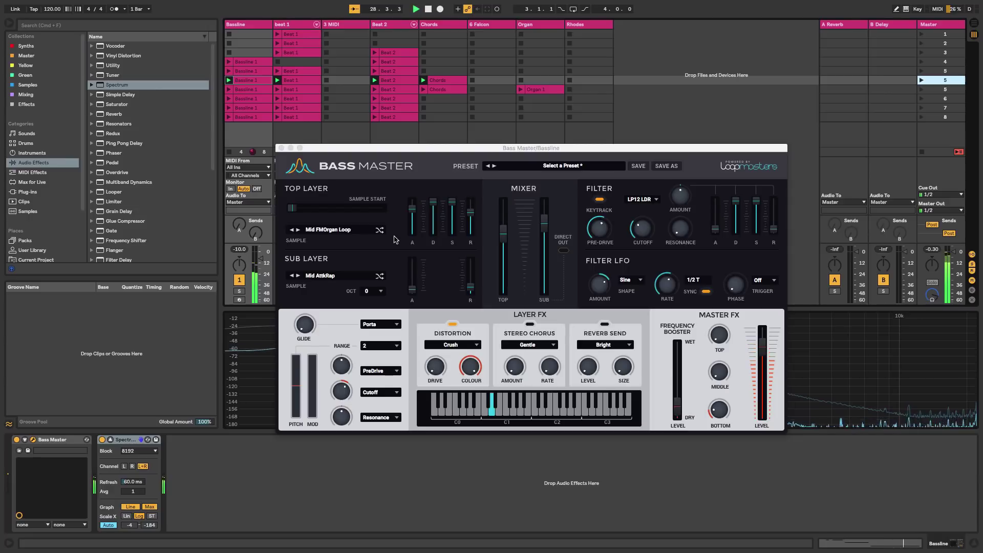
pyautogui.moveTo(405, 149); pyautogui.dragTo(409, 24)
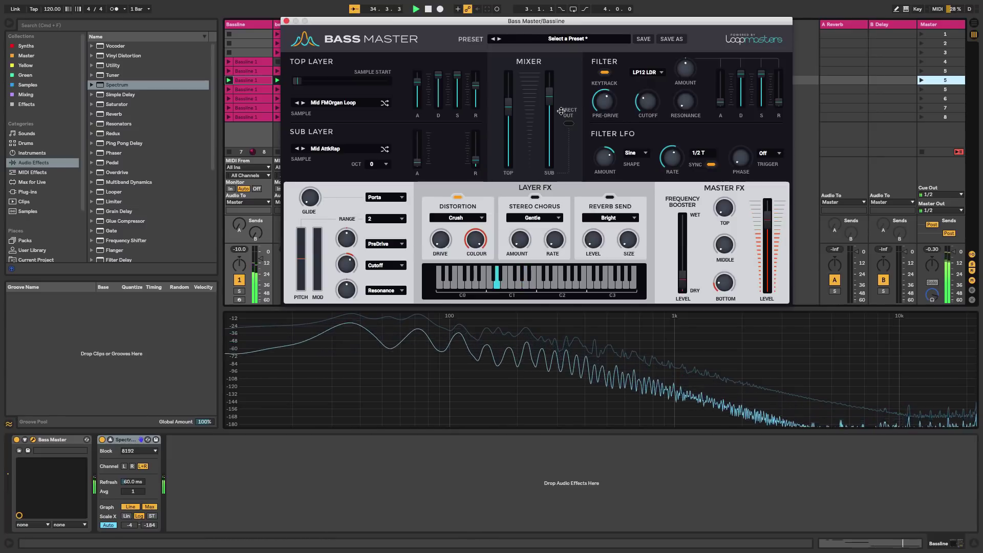
# Step: Solo the Bassline track and compare its layers by lowering and restoring the Sub and Top levels in the Bass Master mixer
pyautogui.click(239, 291)
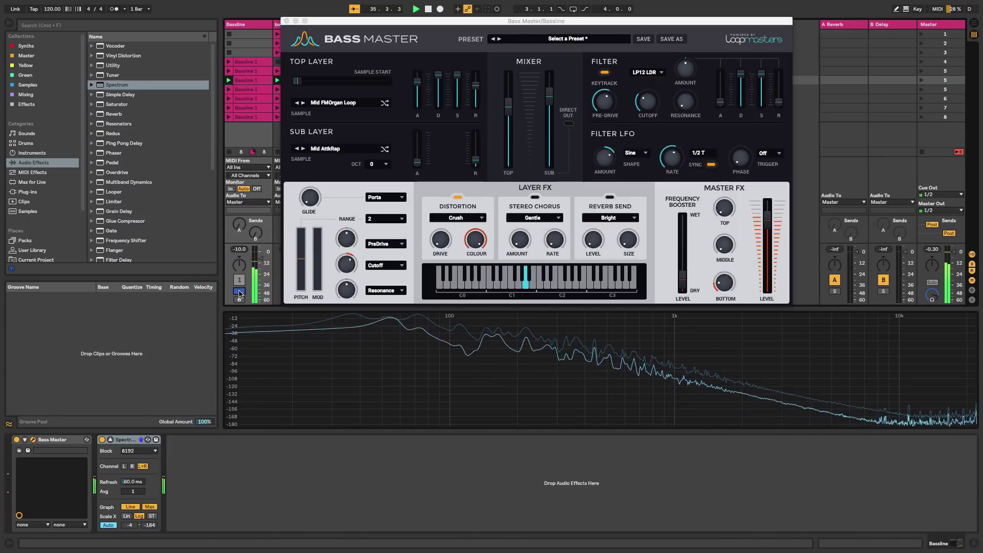
pyautogui.moveTo(549, 102); pyautogui.dragTo(541, 189)
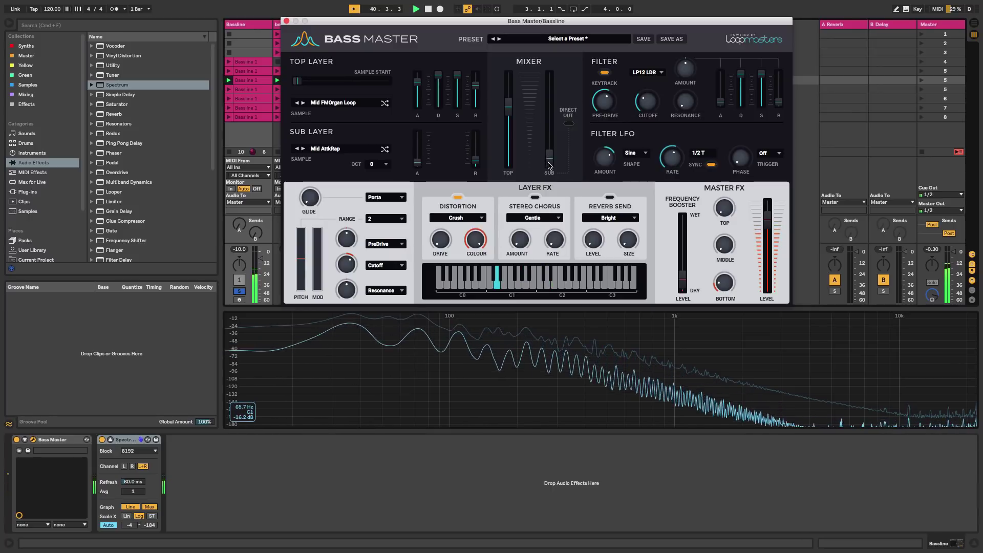
pyautogui.moveTo(550, 155); pyautogui.dragTo(551, 98)
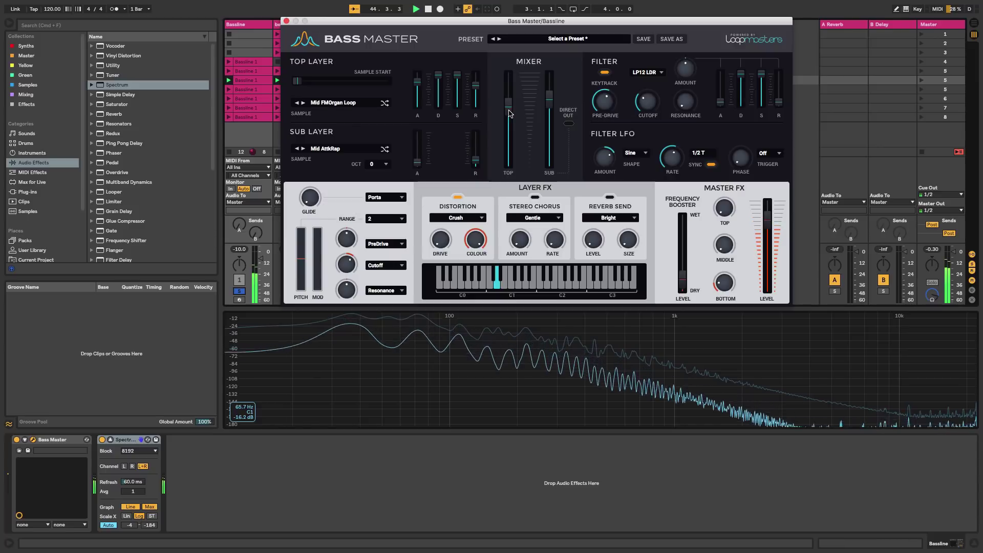
pyautogui.moveTo(509, 110); pyautogui.dragTo(493, 186)
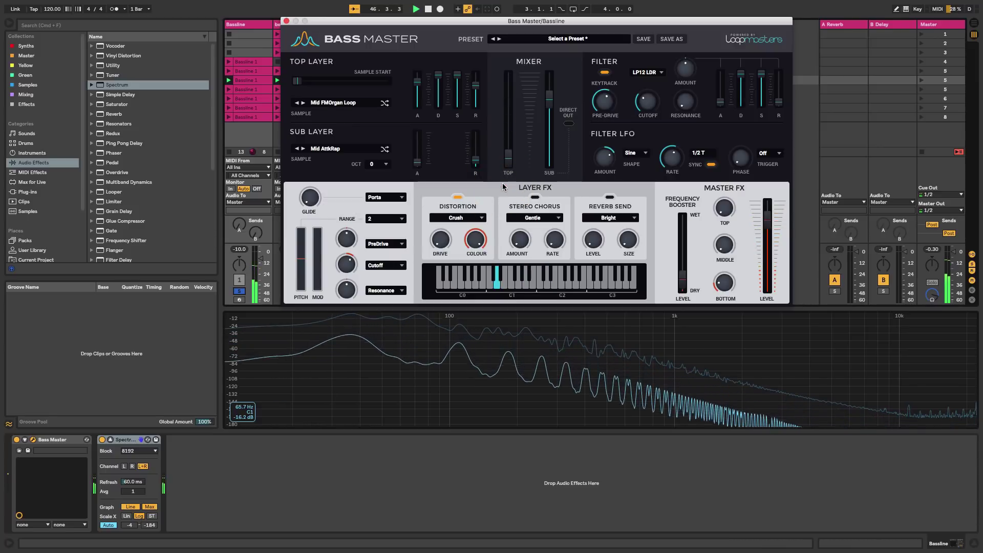
pyautogui.moveTo(514, 159); pyautogui.dragTo(513, 109)
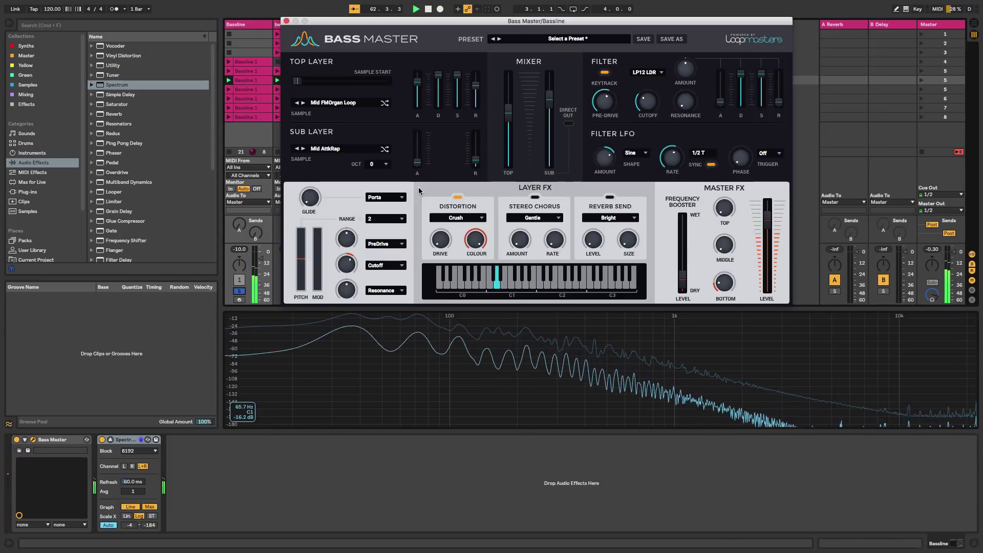
# Step: Review the sub layer's octave options and the available filter types without changing either
pyautogui.click(385, 164)
pyautogui.click(374, 187)
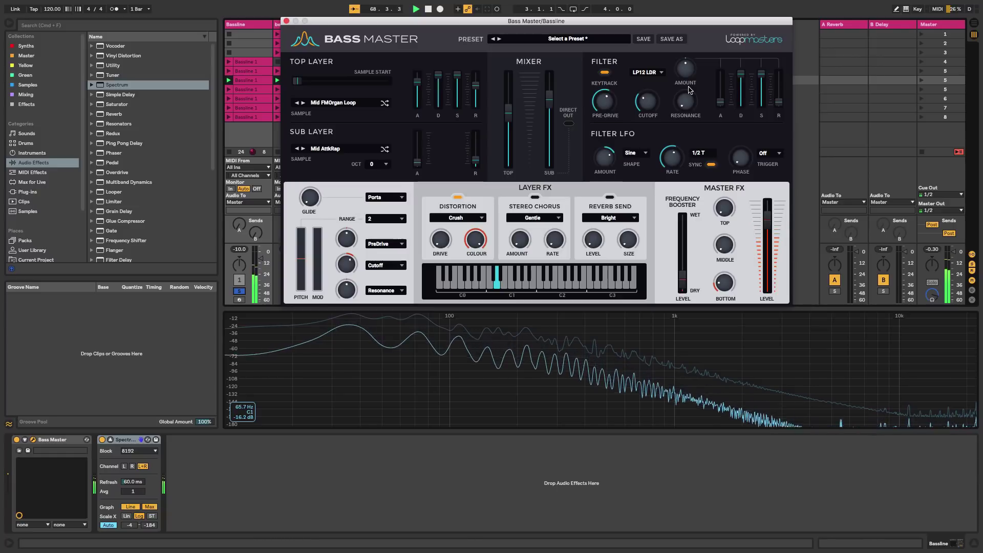
pyautogui.click(644, 73)
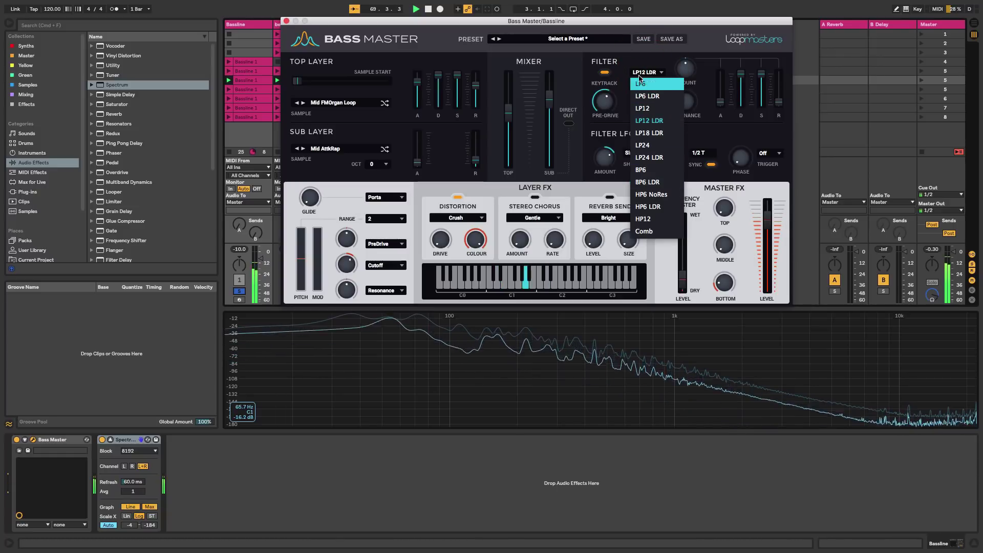
pyautogui.click(646, 60)
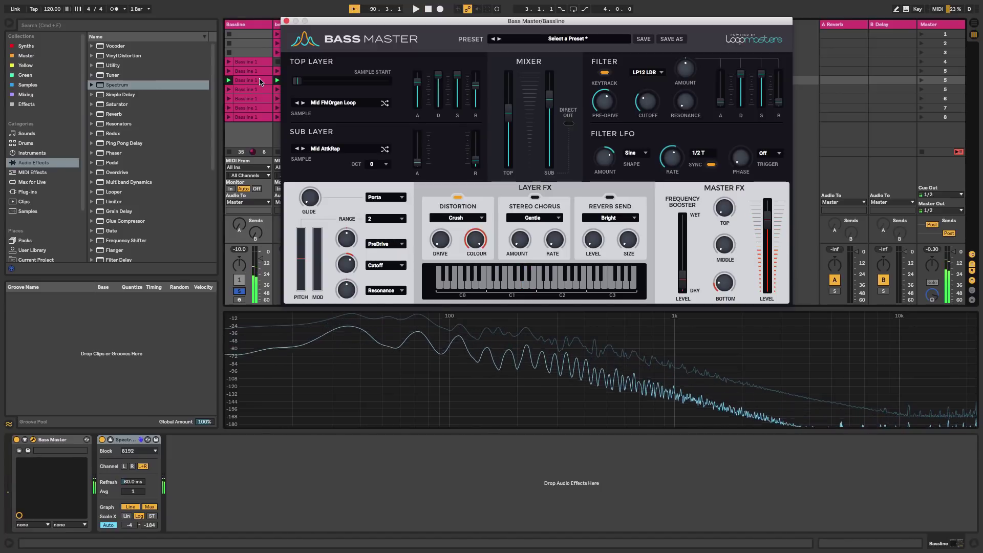
# Step: Load the INIT preset from the 00 INTRODUCTION factory presets and start playback
pyautogui.click(564, 41)
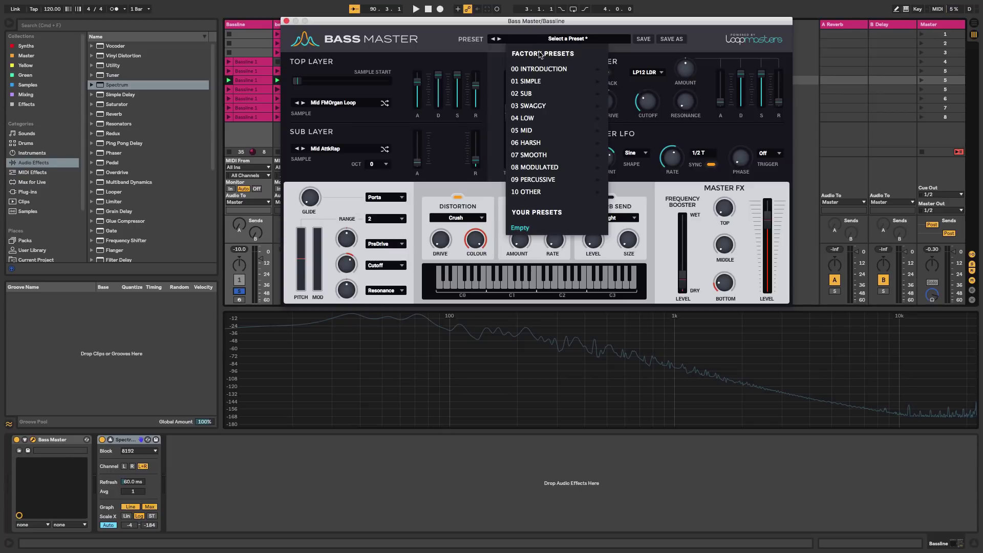
pyautogui.moveTo(538, 74)
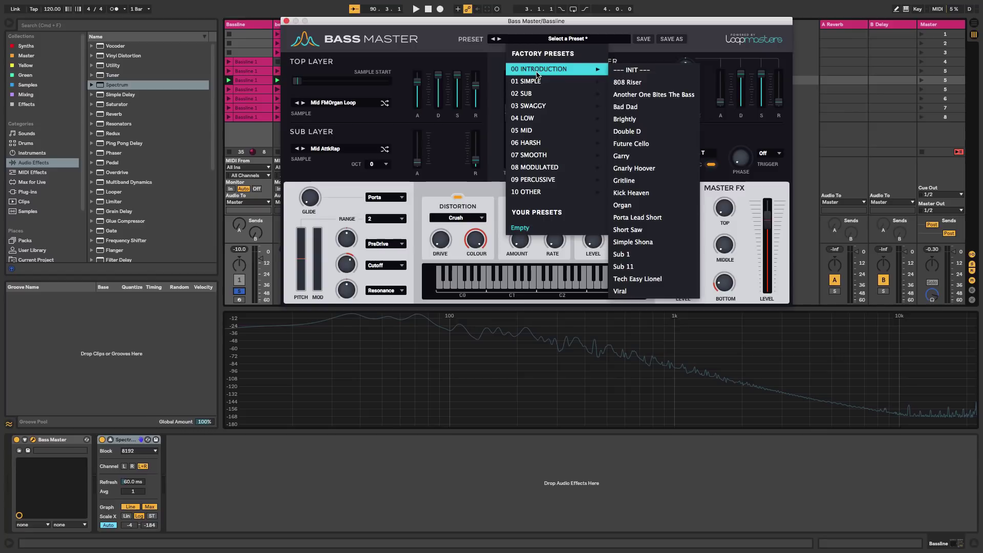
pyautogui.click(642, 72)
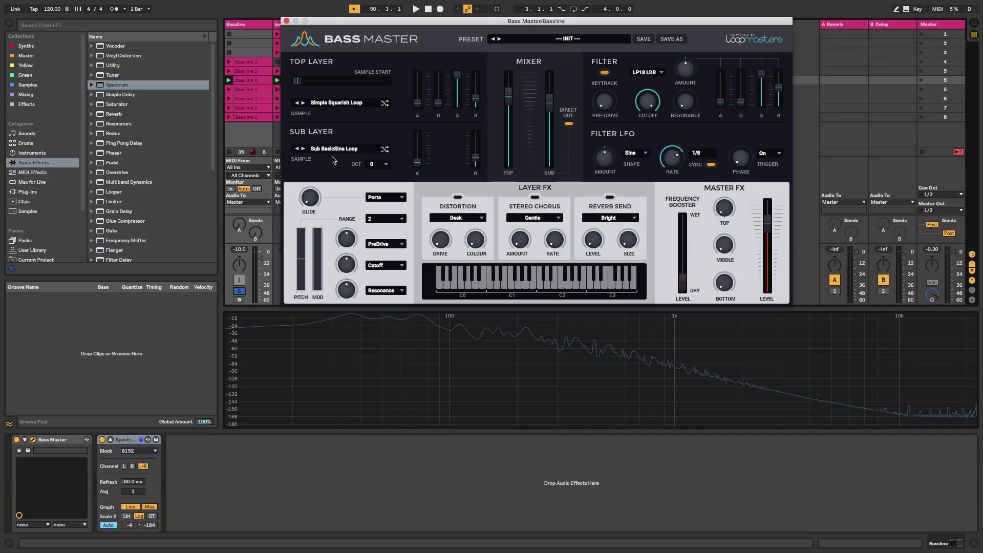
pyautogui.press('space')
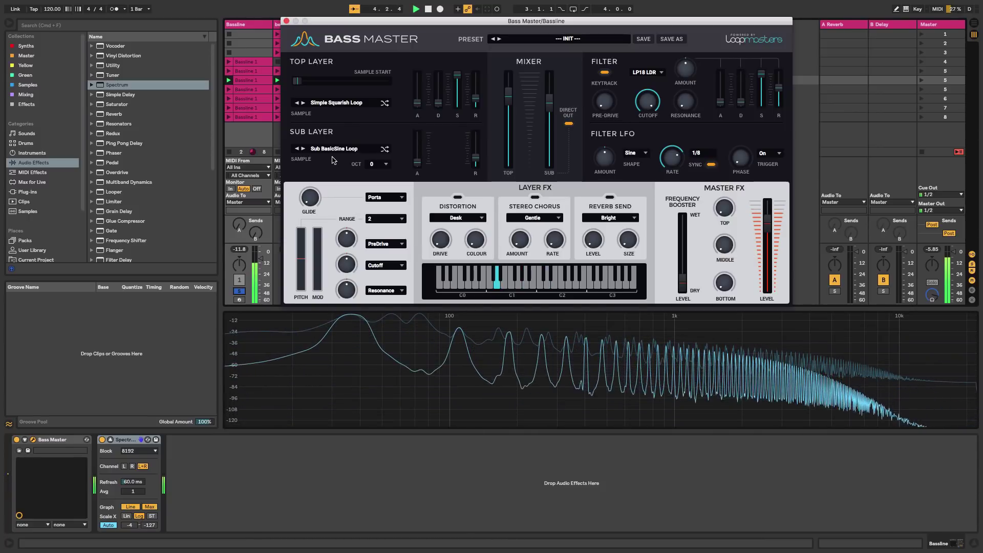
# Step: Audition successive top layer samples through to Sub FatSH Loop, lowering the Sub mixer level to hear the top layer alone
pyautogui.click(303, 104)
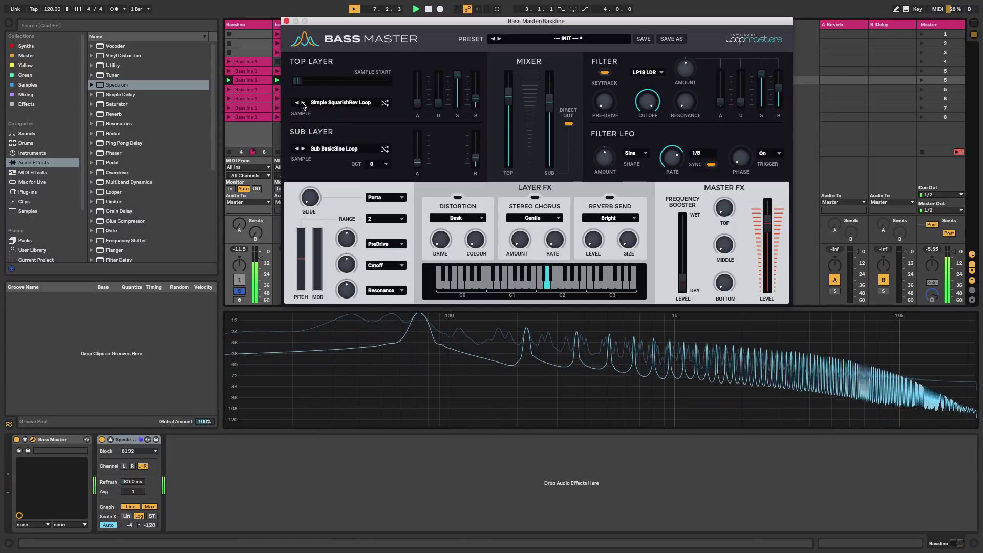
pyautogui.click(302, 104)
pyautogui.click(302, 104)
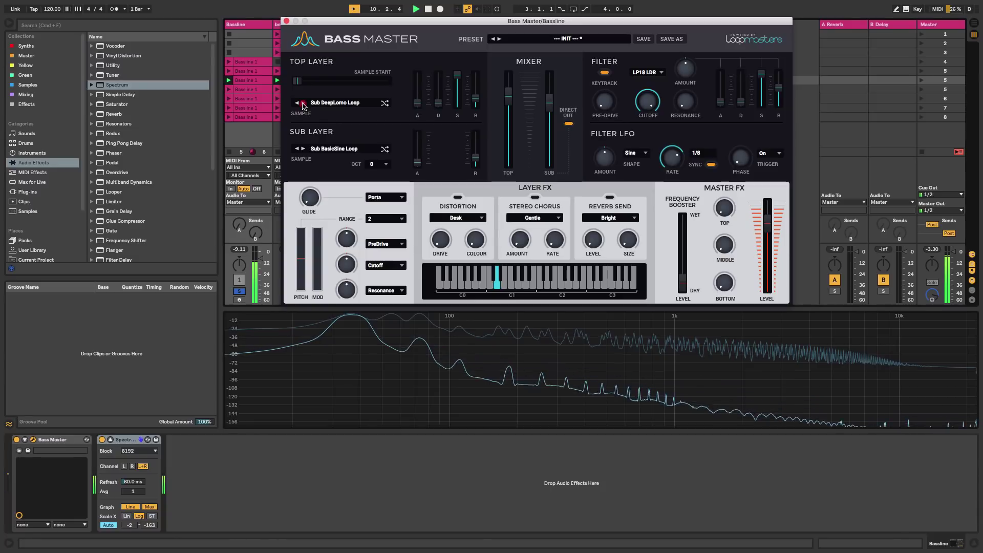
pyautogui.click(303, 103)
pyautogui.moveTo(549, 99); pyautogui.dragTo(549, 154)
pyautogui.click(303, 103)
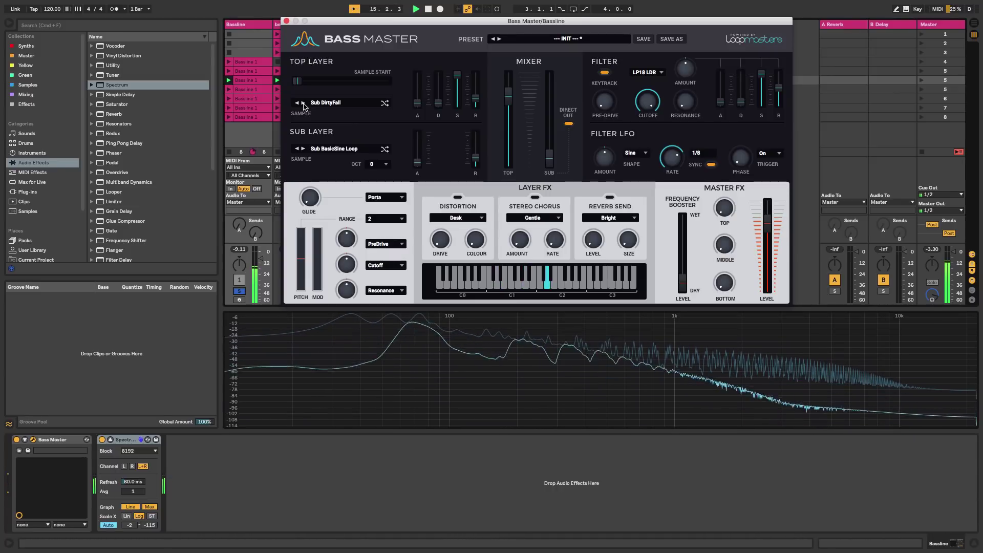
pyautogui.click(304, 103)
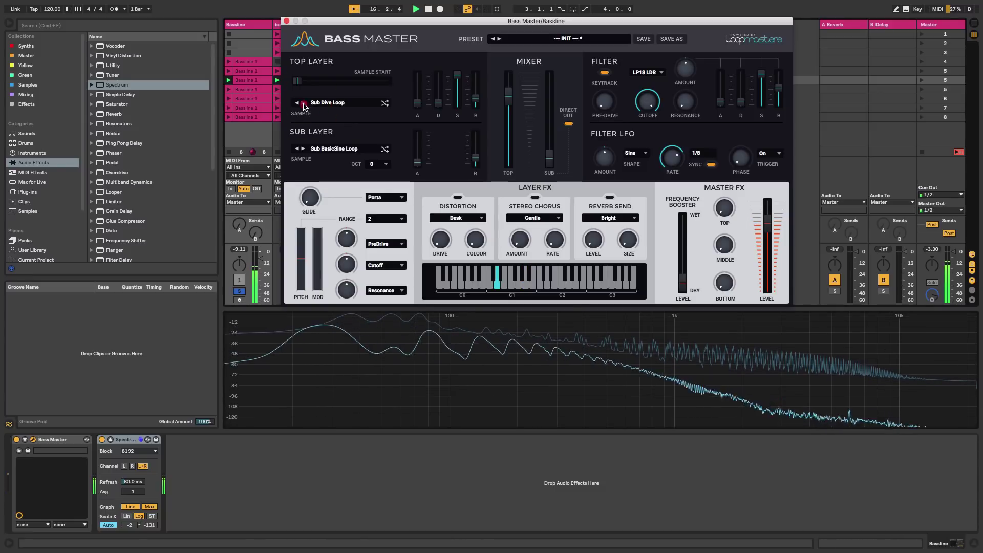
pyautogui.click(303, 103)
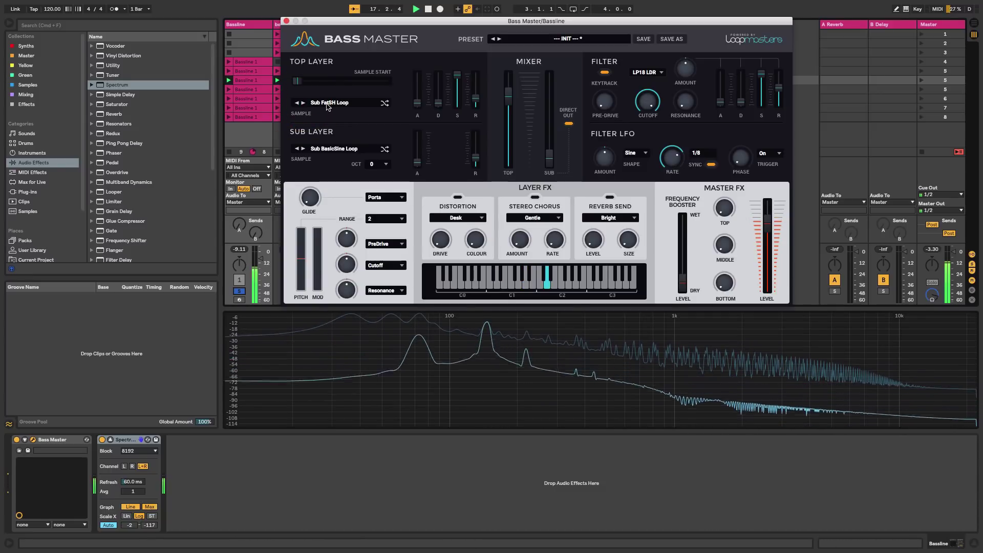
# Step: Load the Mid 80sKeys Loop sample into the top layer, then advance to Mid AgroBuzz Loop
pyautogui.click(328, 104)
pyautogui.moveTo(333, 144)
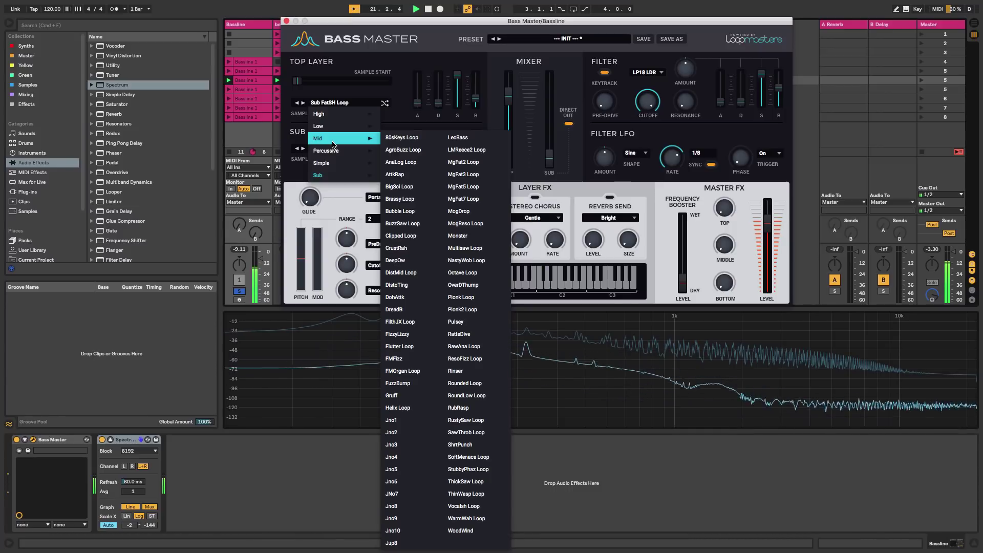
pyautogui.click(412, 139)
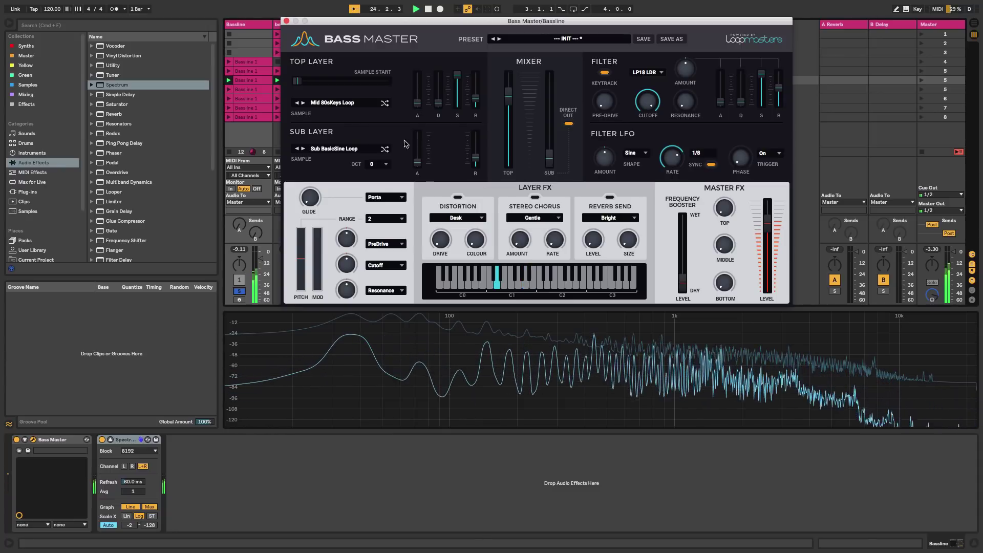
pyautogui.click(304, 103)
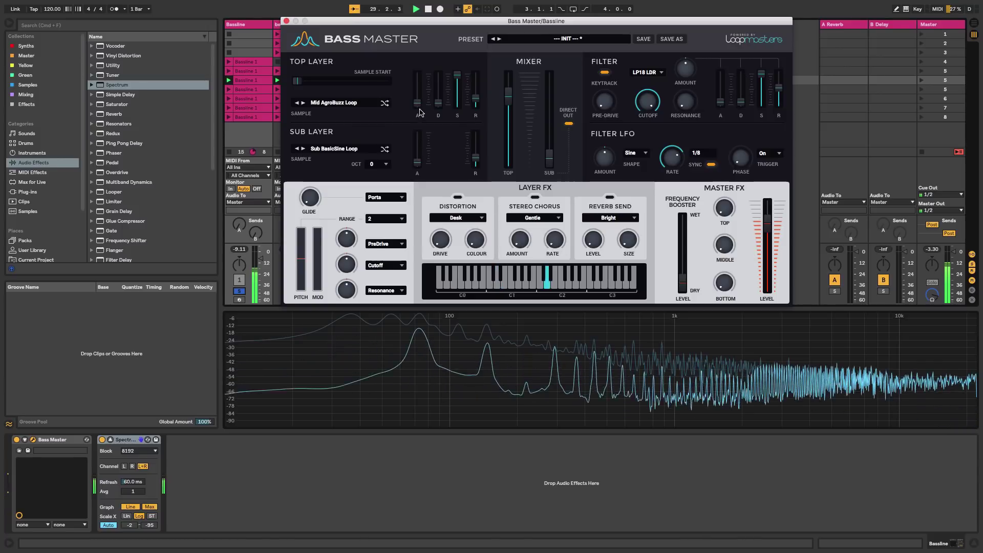
# Step: Raise the top layer's attack slightly and bring the Sub level back up in the mixer
pyautogui.moveTo(418, 109)
pyautogui.moveTo(419, 109); pyautogui.dragTo(420, 95)
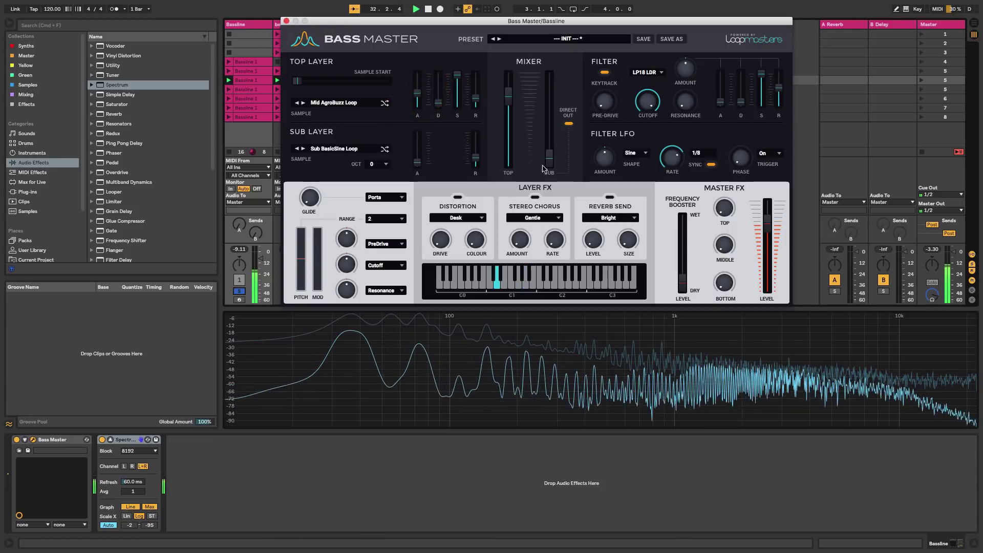
pyautogui.moveTo(549, 154); pyautogui.dragTo(554, 92)
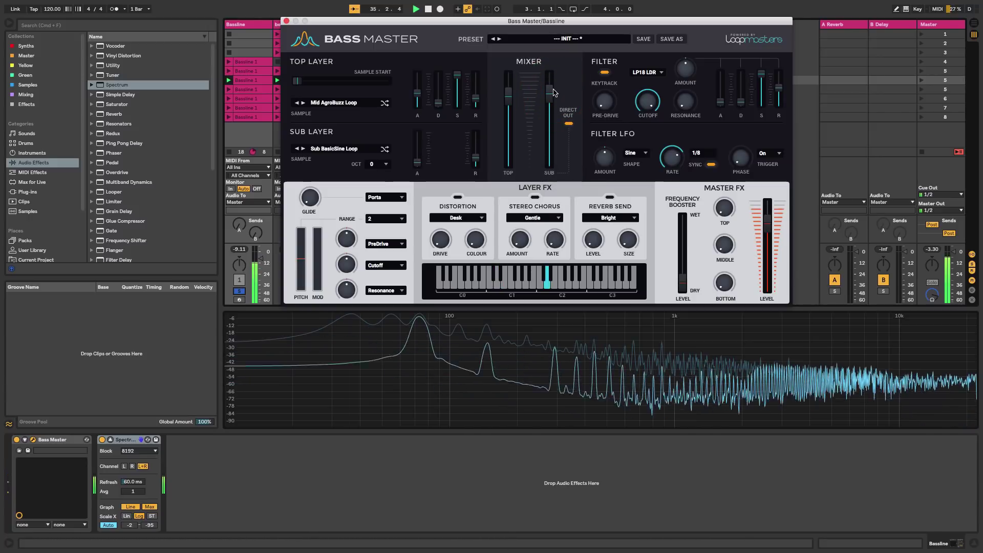
# Step: Advance the top layer sample past Mid AnaLog Loop to Mid AttkRap and take the Bassline track out of solo
pyautogui.click(303, 104)
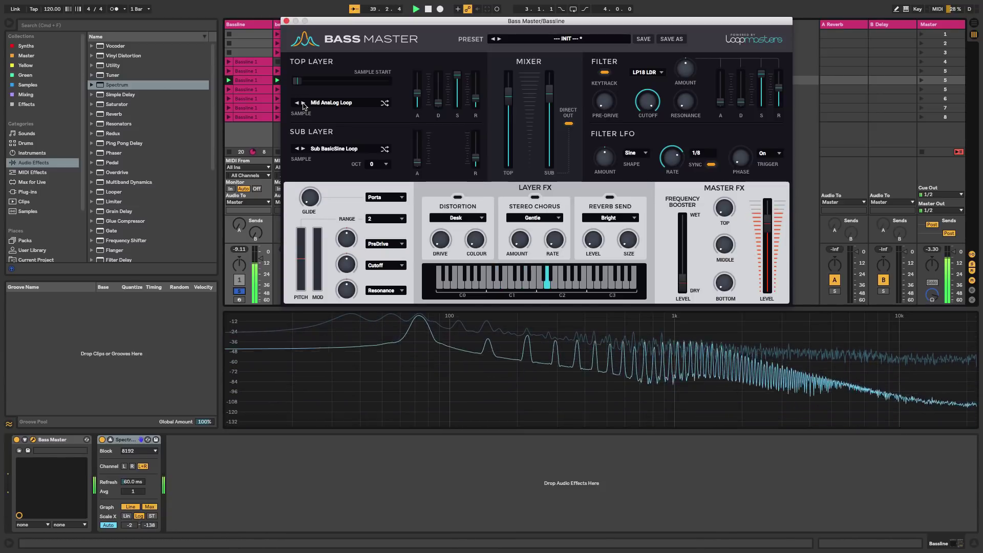
pyautogui.click(303, 103)
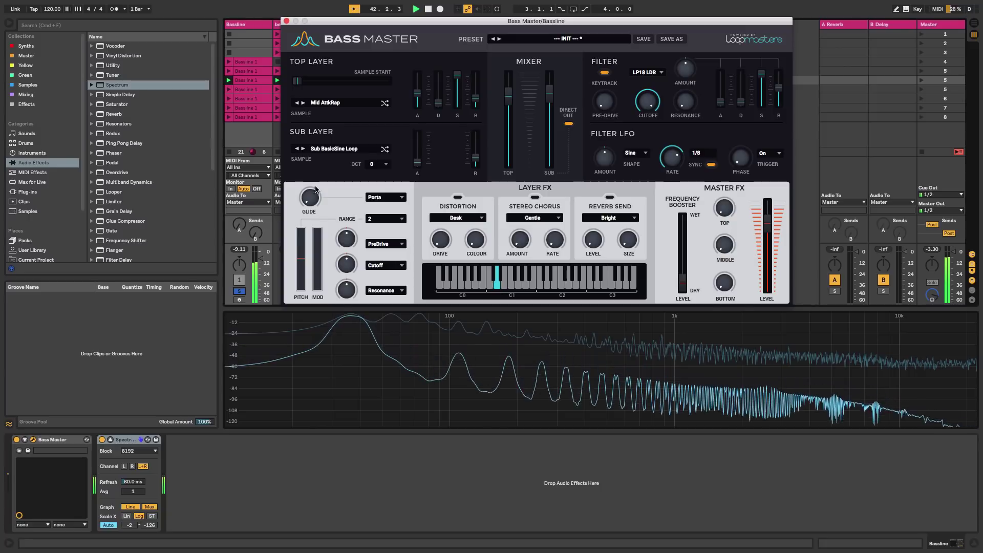
pyautogui.click(239, 291)
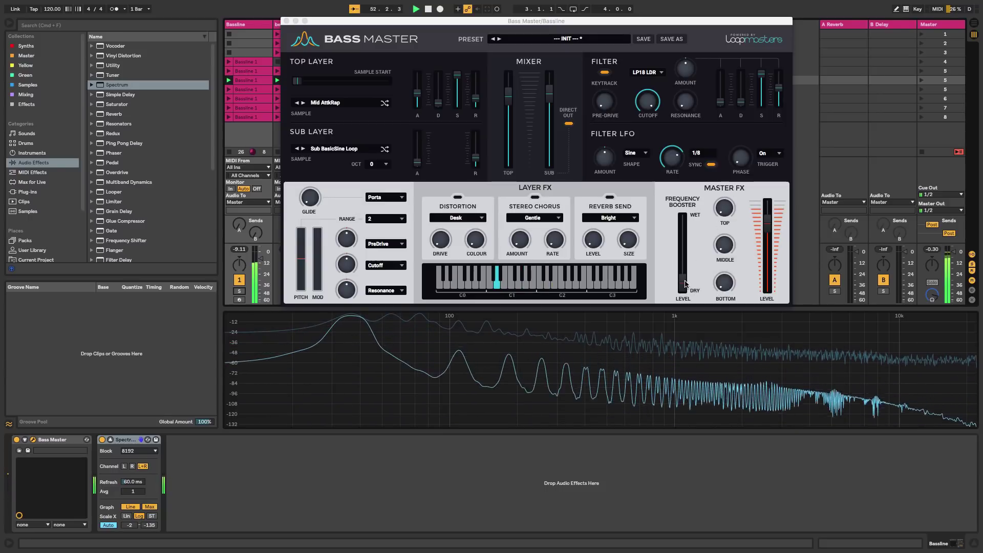
# Step: Boost the Master FX Top band and, with Bassline soloed again, compare the Frequency Booster dry and wet, leaving it near fully wet
pyautogui.moveTo(685, 285); pyautogui.dragTo(722, 212)
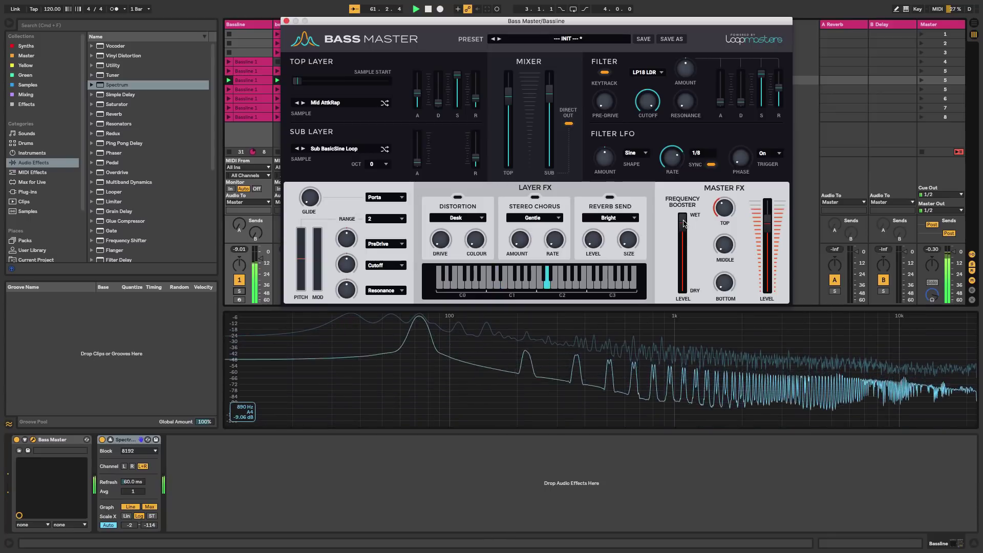
pyautogui.click(239, 291)
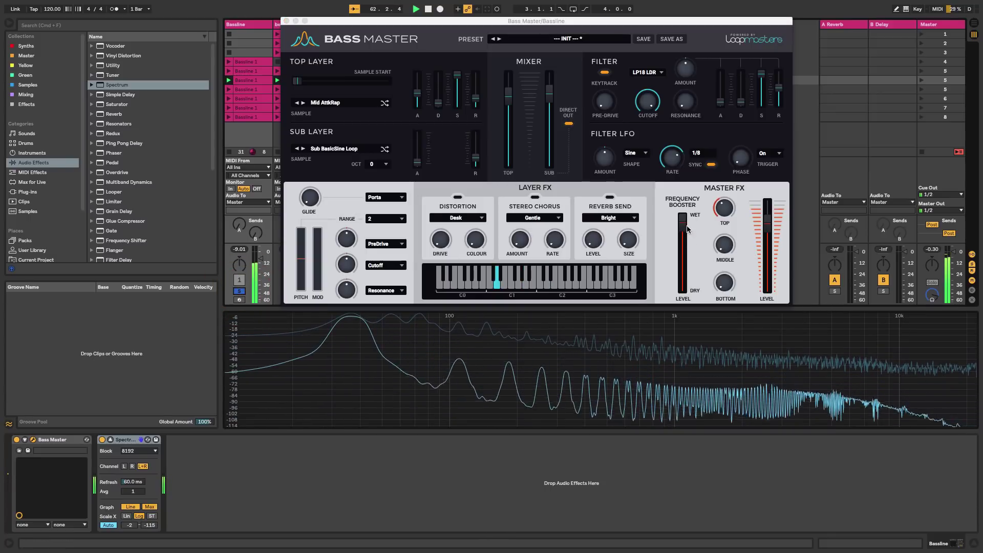
pyautogui.click(673, 321)
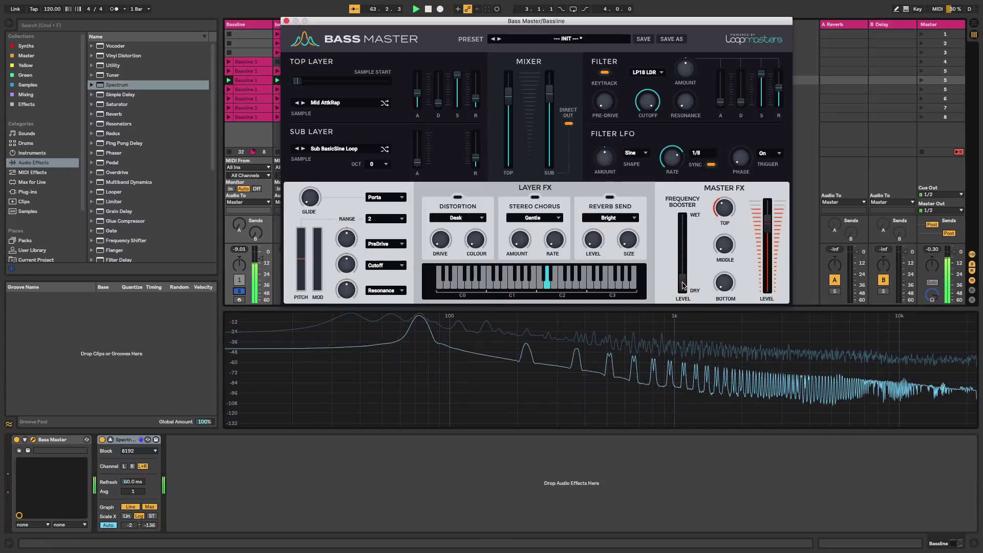
pyautogui.moveTo(683, 286); pyautogui.dragTo(687, 216)
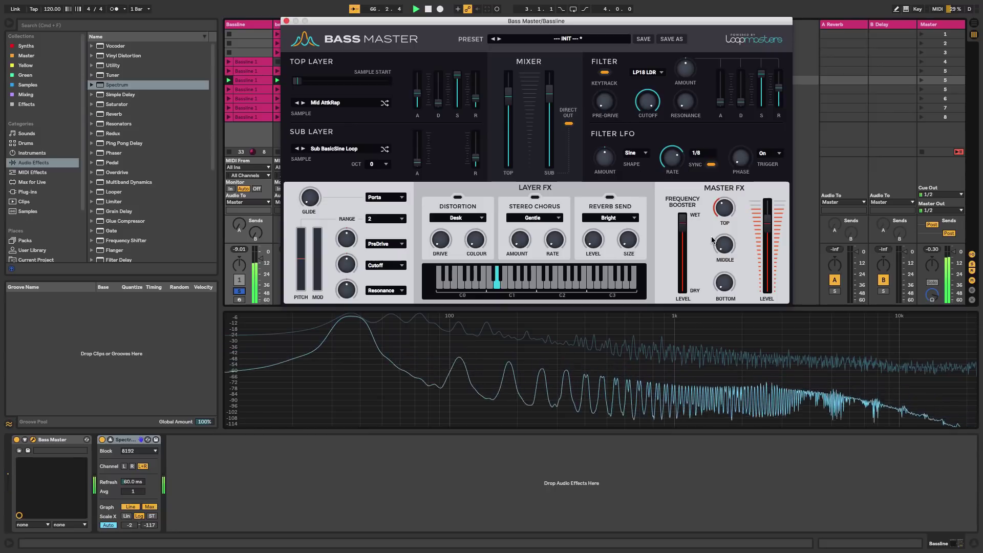
# Step: Adjust the Middle band of the Master FX frequency booster while listening to the soloed bassline
pyautogui.moveTo(723, 249); pyautogui.dragTo(736, 210)
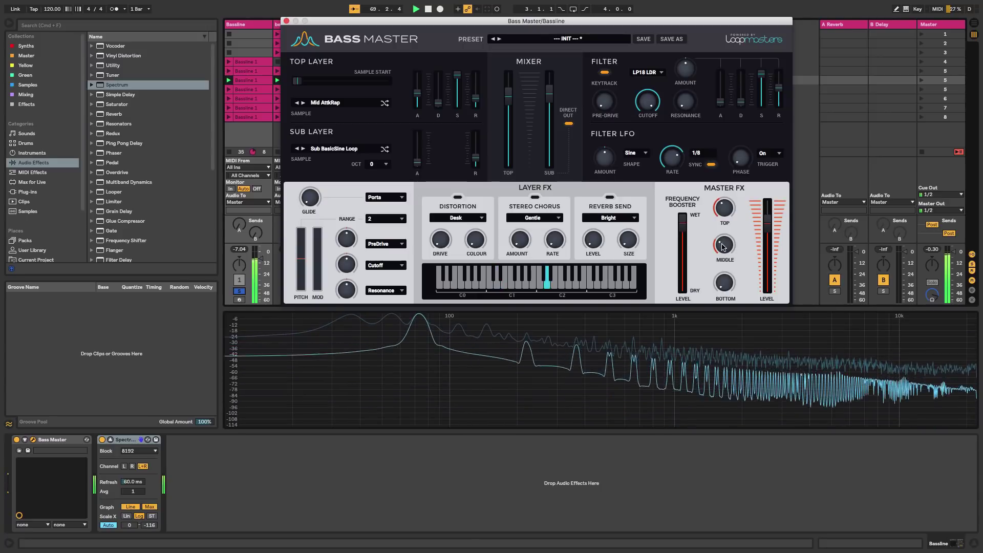
pyautogui.moveTo(723, 247); pyautogui.dragTo(772, 195)
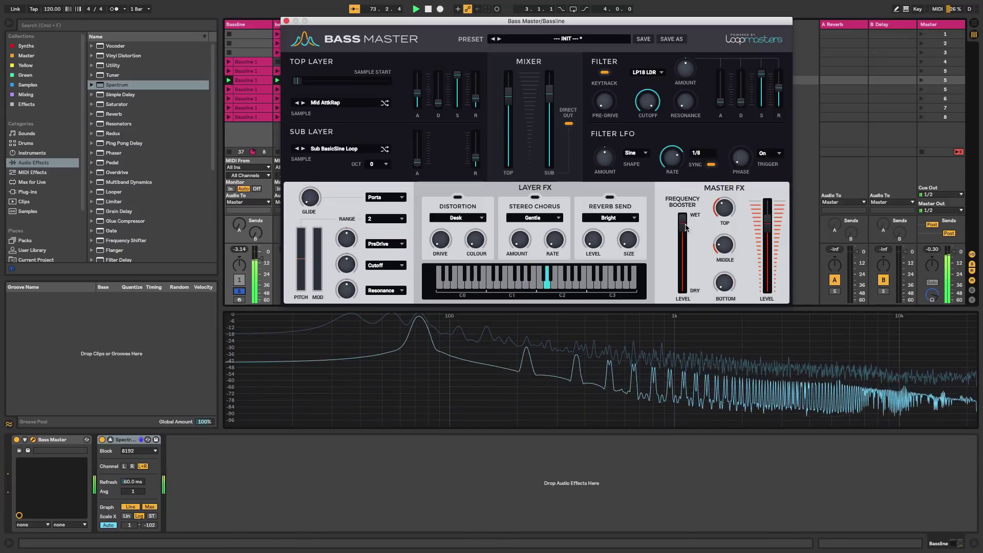
# Step: Turn the Frequency Booster level down to dry and audition the top layer's Mid samples through to Mid CrustRah
pyautogui.moveTo(682, 220); pyautogui.dragTo(681, 302)
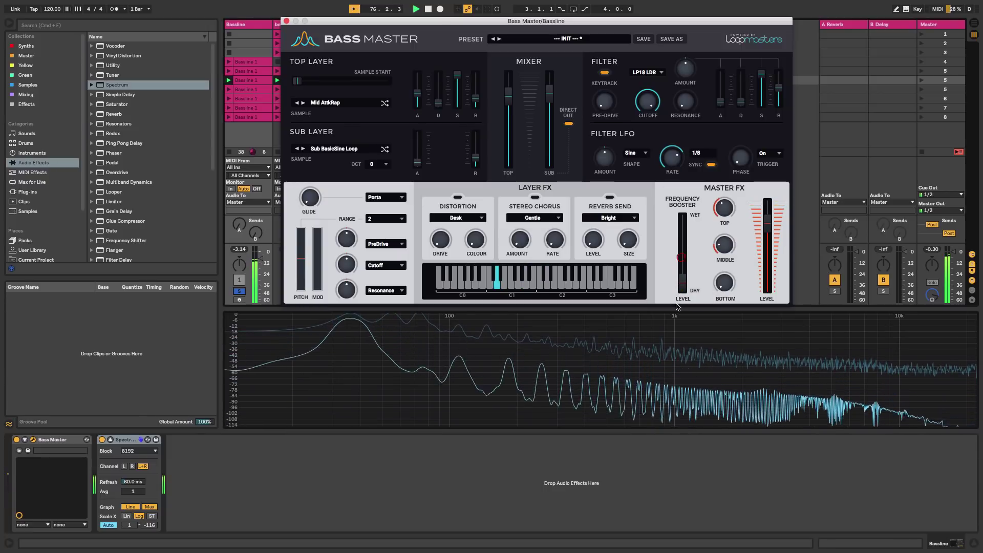
pyautogui.click(303, 104)
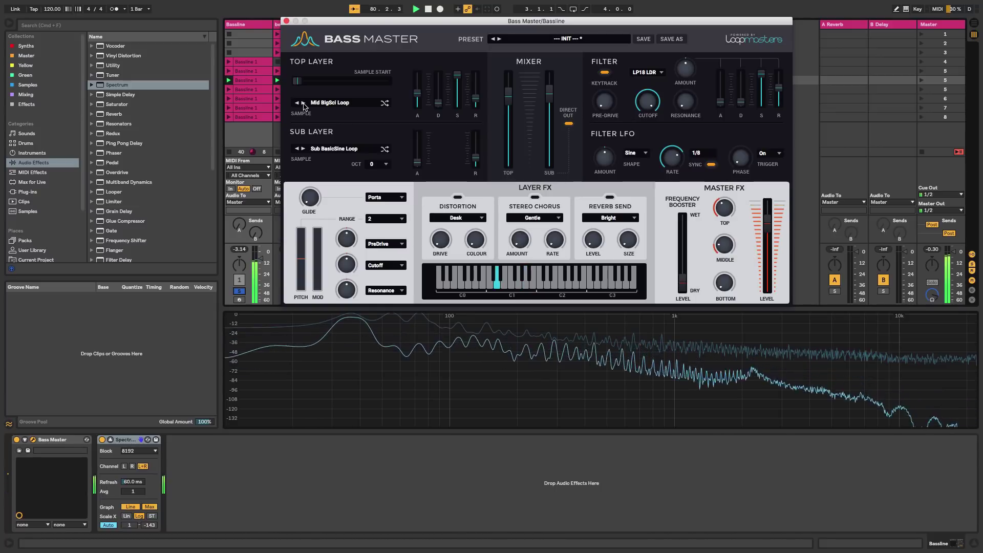
pyautogui.click(303, 104)
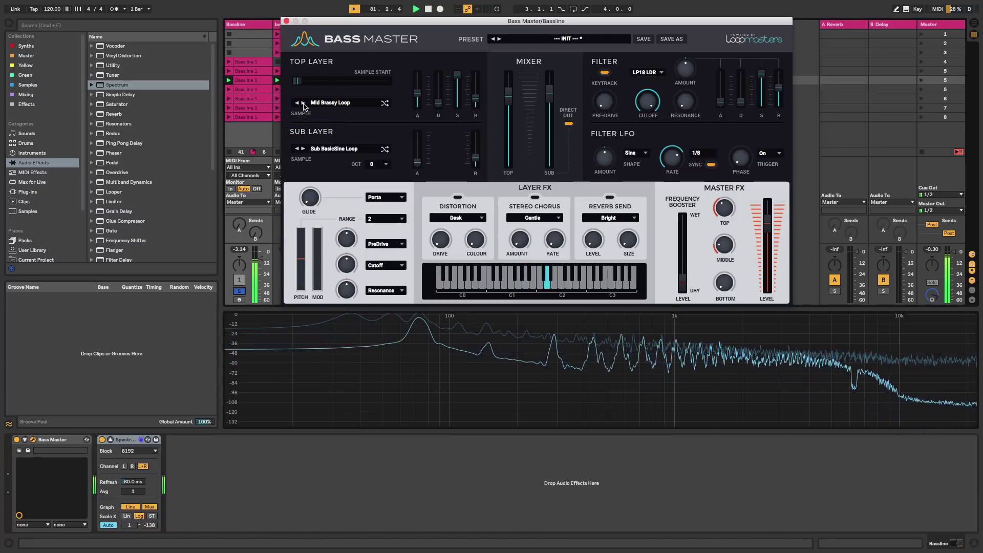
pyautogui.click(304, 104)
pyautogui.click(304, 104)
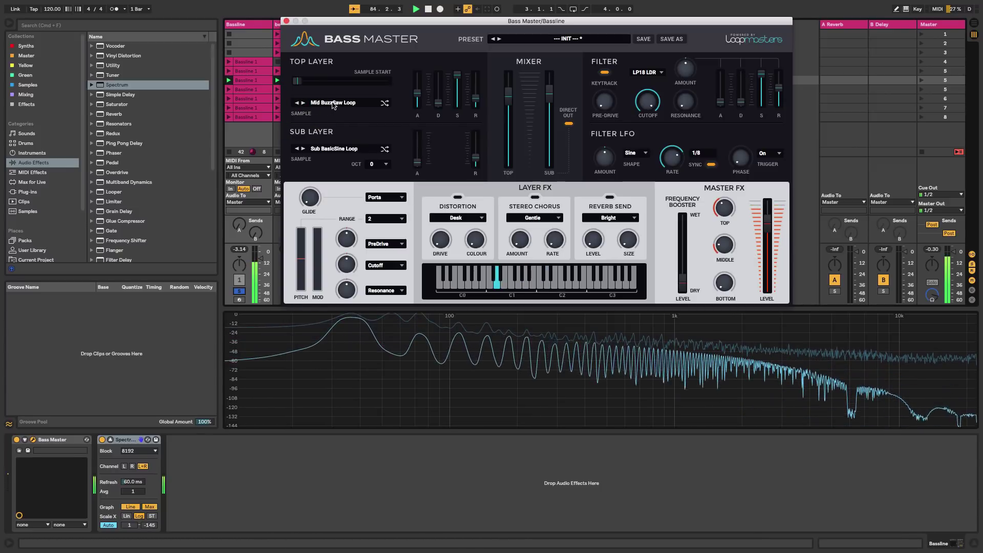
pyautogui.click(302, 103)
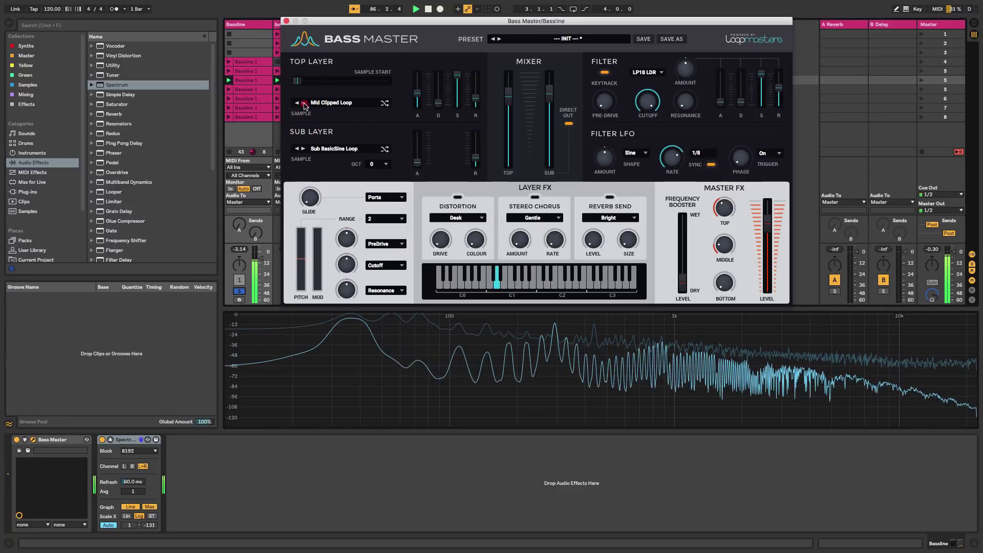
pyautogui.click(304, 104)
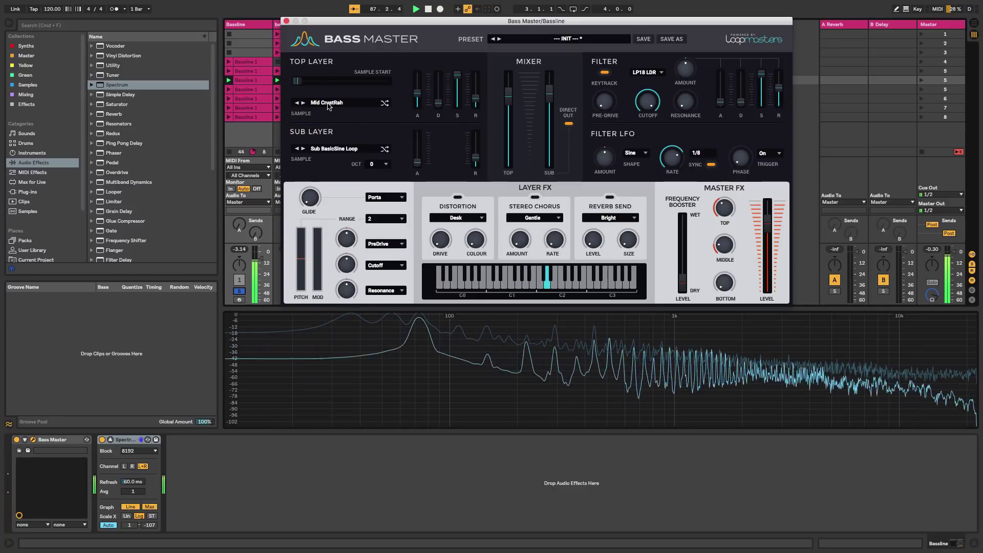
# Step: Load the Percussive 8Cong sample in the top layer and step onward through the Percussive samples to Percussive Blip
pyautogui.click(329, 105)
pyautogui.moveTo(327, 154)
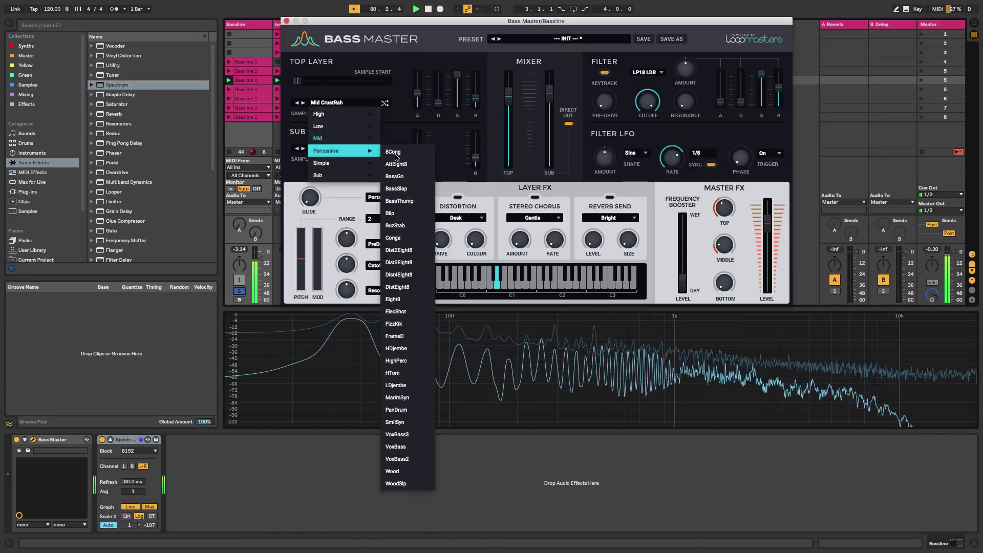
pyautogui.click(412, 153)
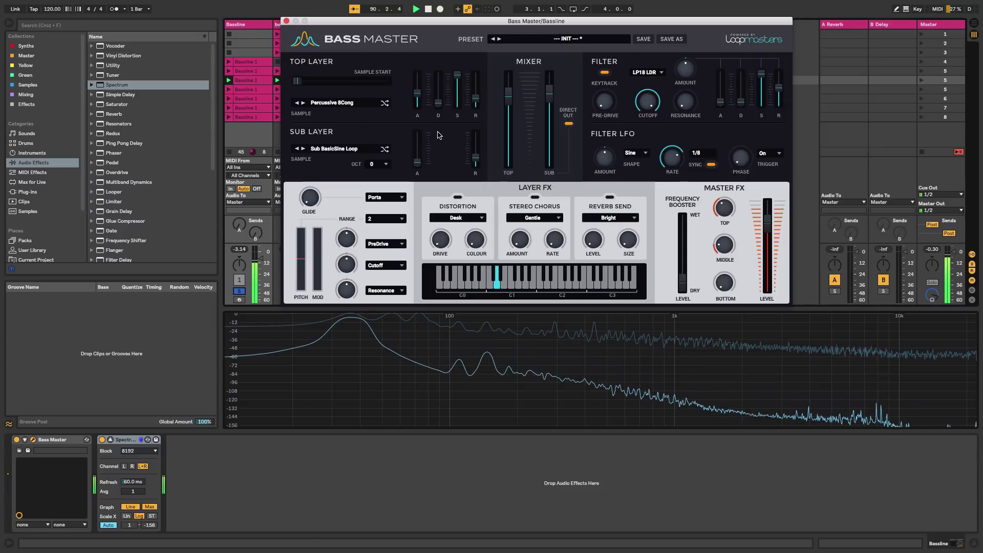
pyautogui.click(303, 105)
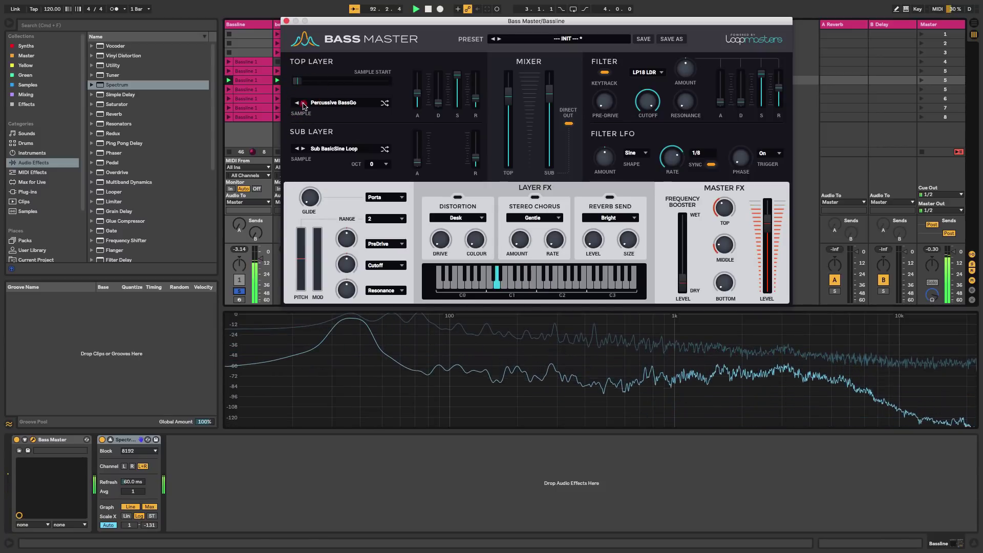
pyautogui.click(304, 104)
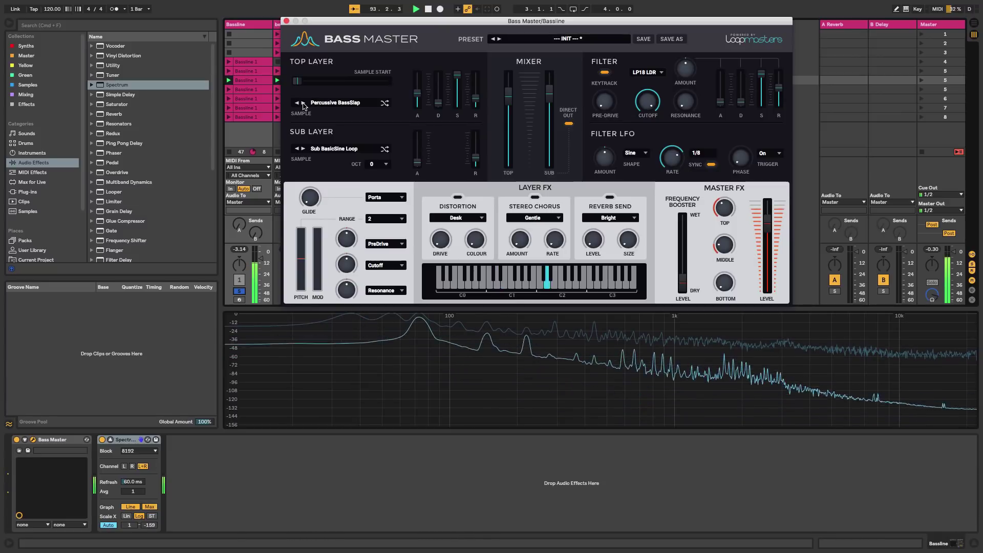
pyautogui.click(303, 104)
pyautogui.click(303, 104)
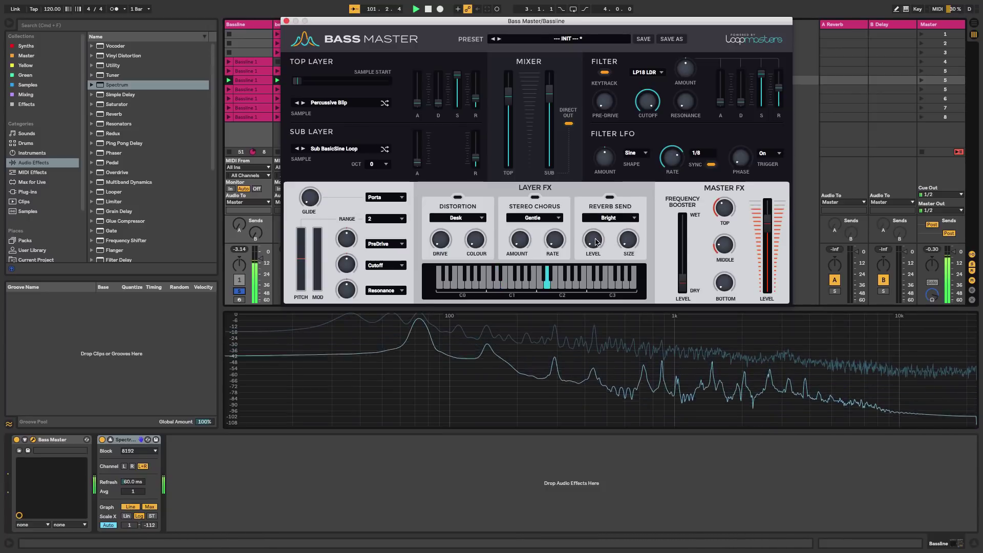
# Step: Raise the Reverb Send level and size in the Layer FX and switch the reverb type to Dark
pyautogui.moveTo(602, 242); pyautogui.dragTo(604, 176)
pyautogui.moveTo(633, 248); pyautogui.dragTo(641, 197)
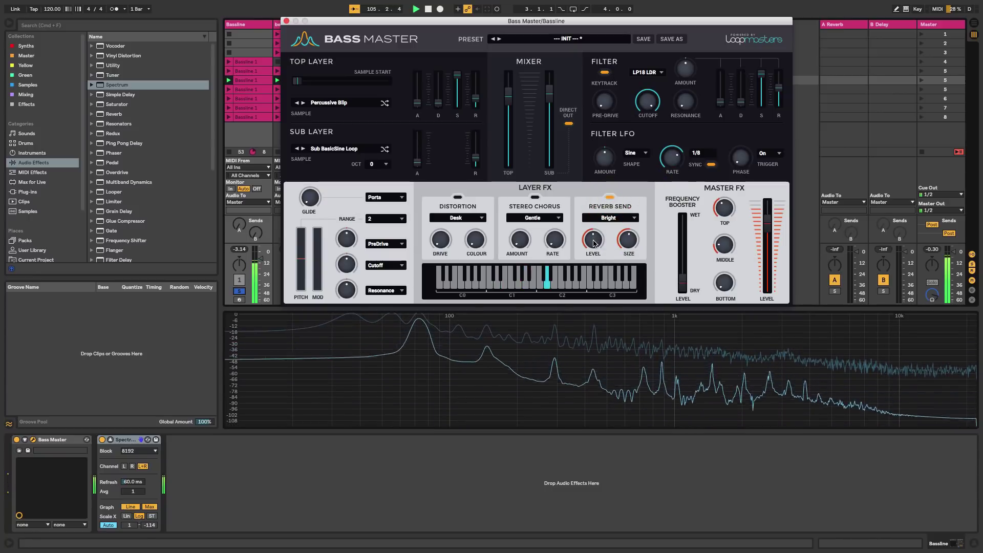
pyautogui.moveTo(596, 237)
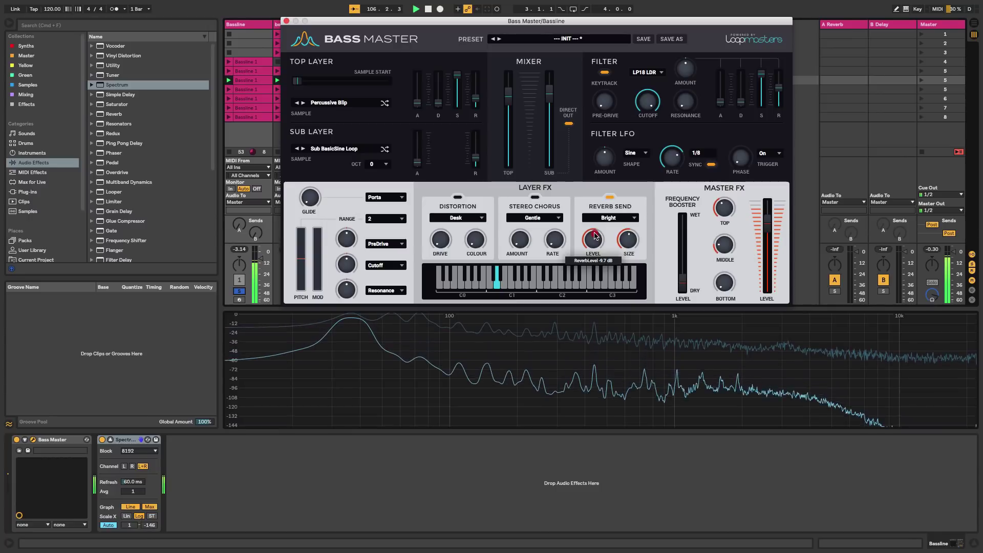
pyautogui.moveTo(630, 241)
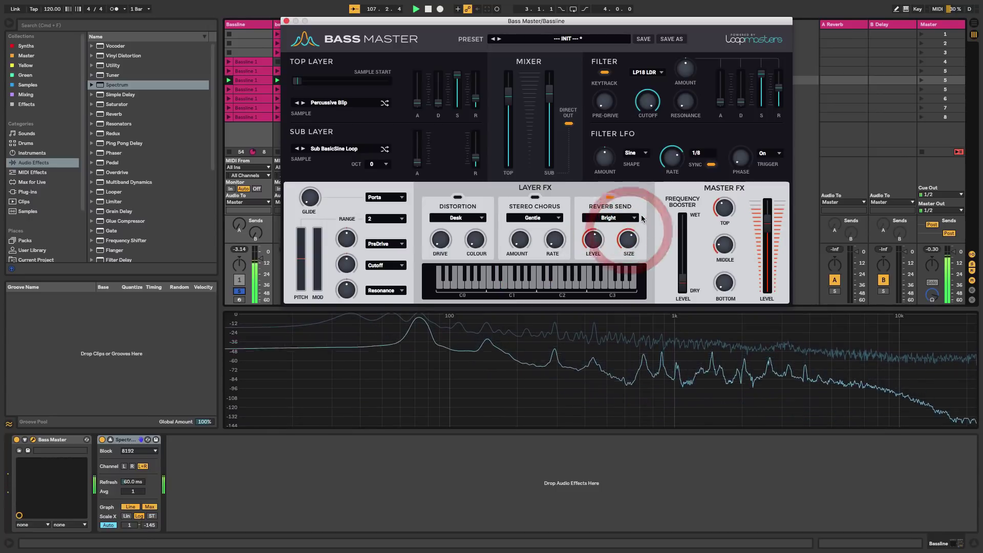
pyautogui.click(608, 217)
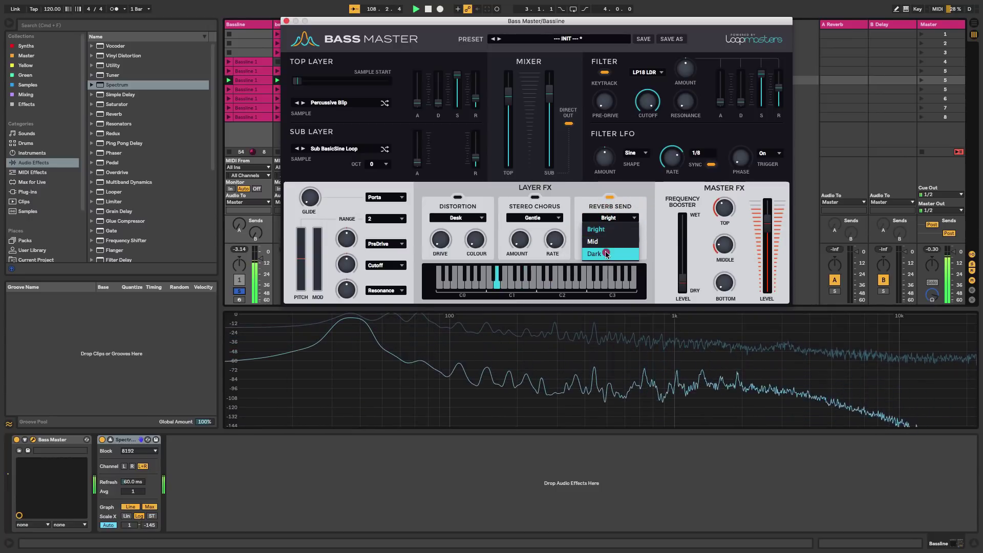
pyautogui.click(605, 254)
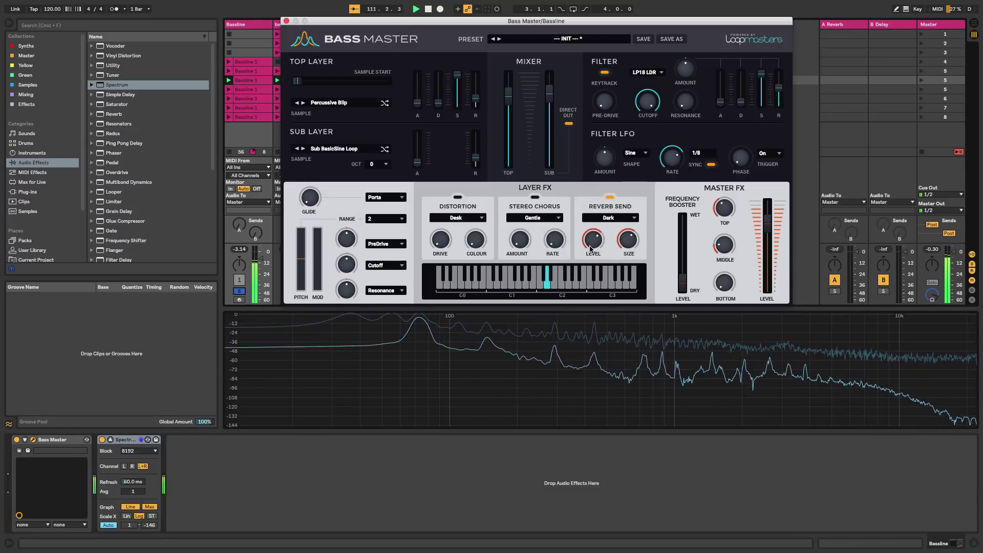
pyautogui.moveTo(630, 236)
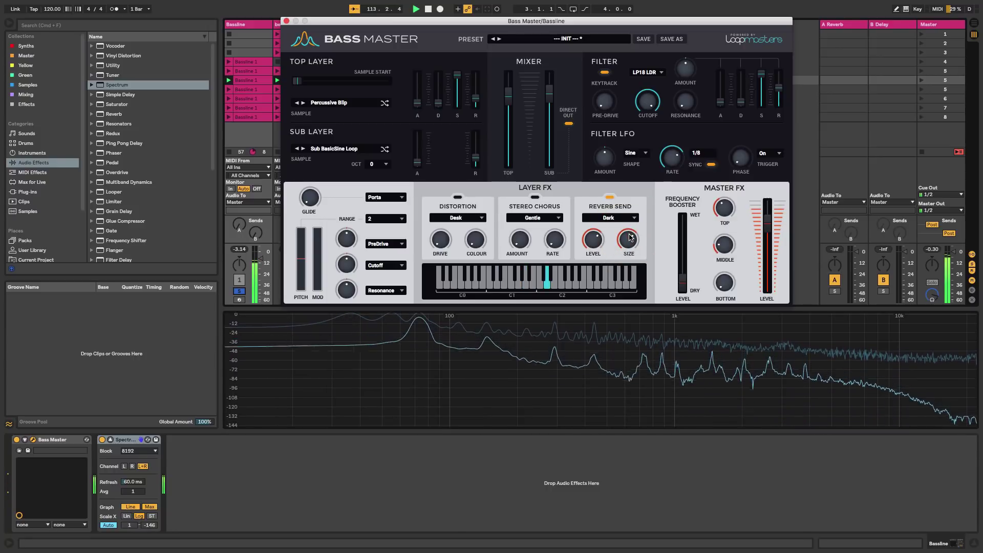
# Step: Advance the top layer sample to Percussive Conga and raise the Frequency Booster level to nearly fully wet
pyautogui.click(303, 104)
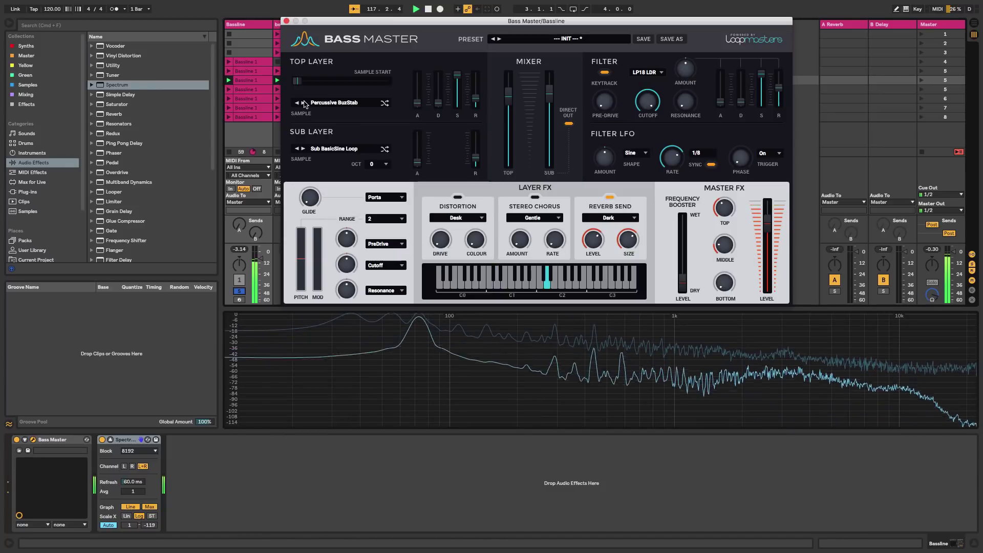
pyautogui.click(303, 104)
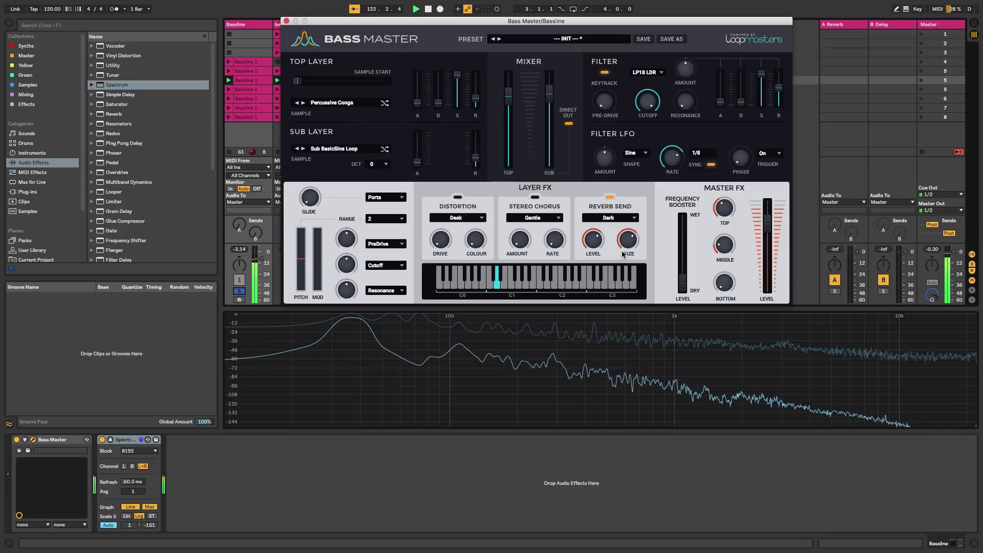
pyautogui.moveTo(683, 278); pyautogui.dragTo(685, 214)
# Step: Try boosting the Master FX Middle band to 54 %, and hear the Bassline track briefly out of solo
pyautogui.moveTo(719, 249); pyautogui.dragTo(738, 210)
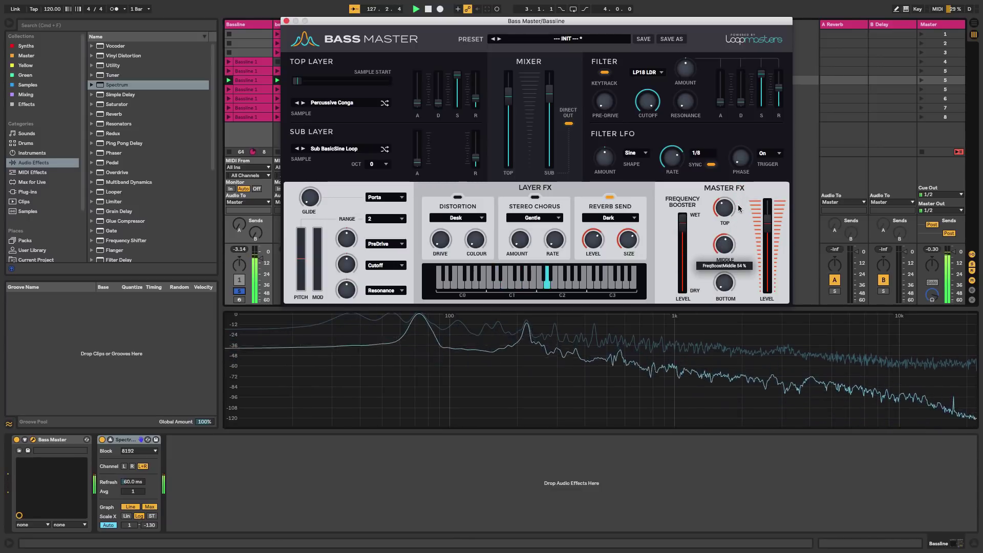
pyautogui.moveTo(739, 208); pyautogui.dragTo(736, 230)
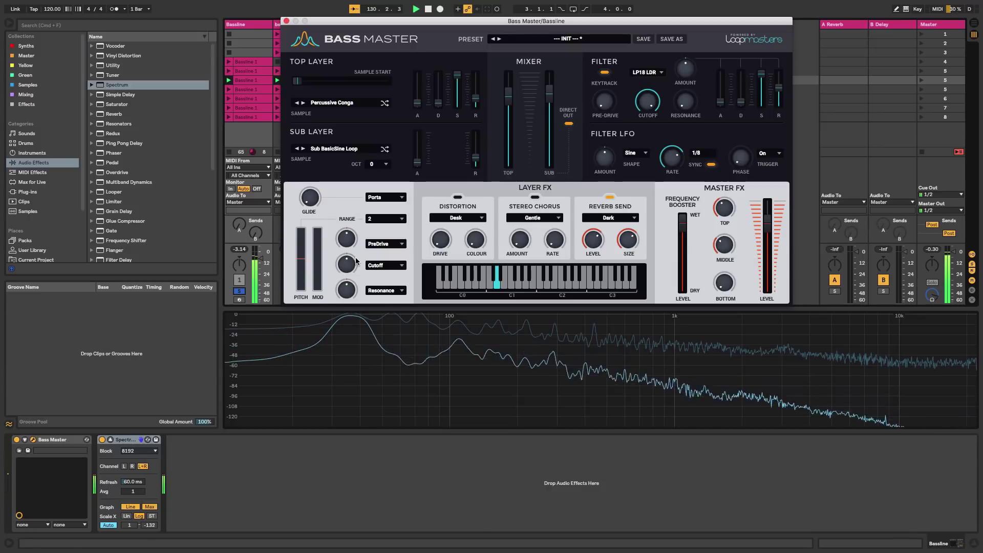
pyautogui.click(239, 292)
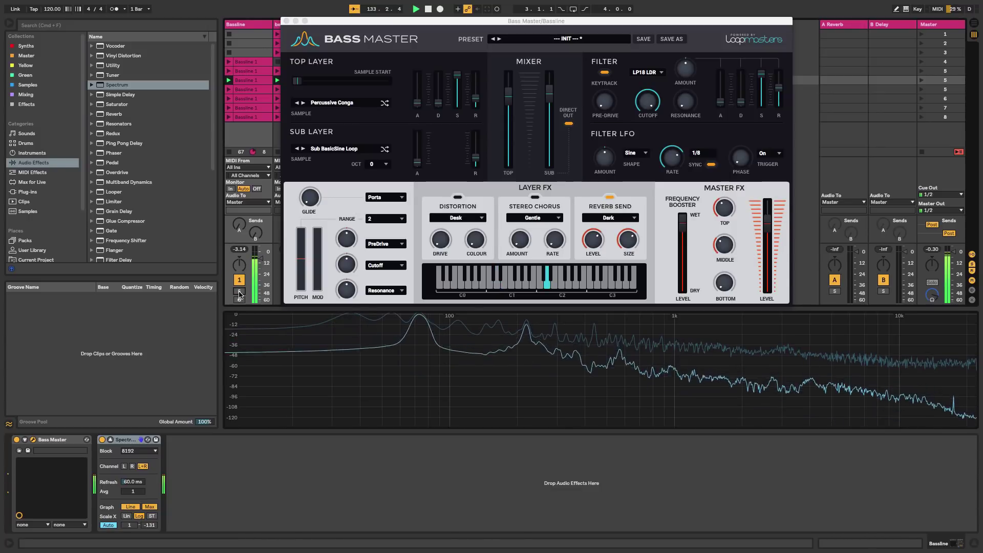
pyautogui.click(239, 292)
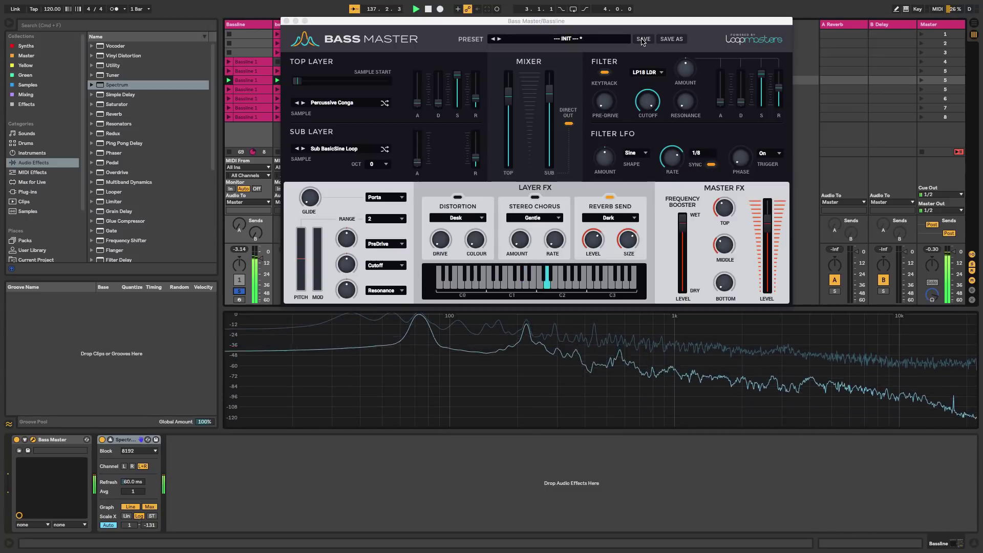
# Step: Advance the top layer sample to Percussive Dist2Eight8 and adjust the Reverb Send size
pyautogui.click(304, 104)
pyautogui.click(304, 104)
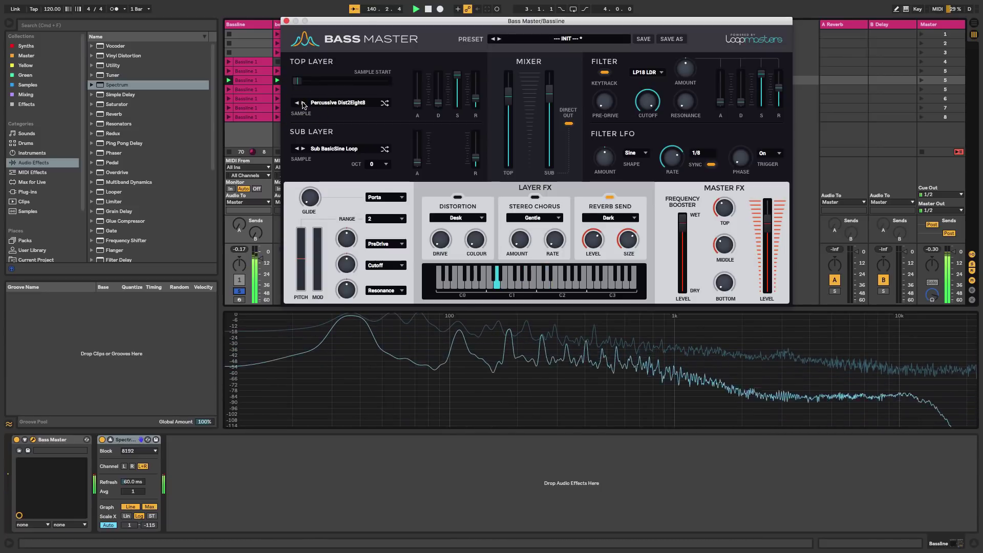
pyautogui.click(630, 240)
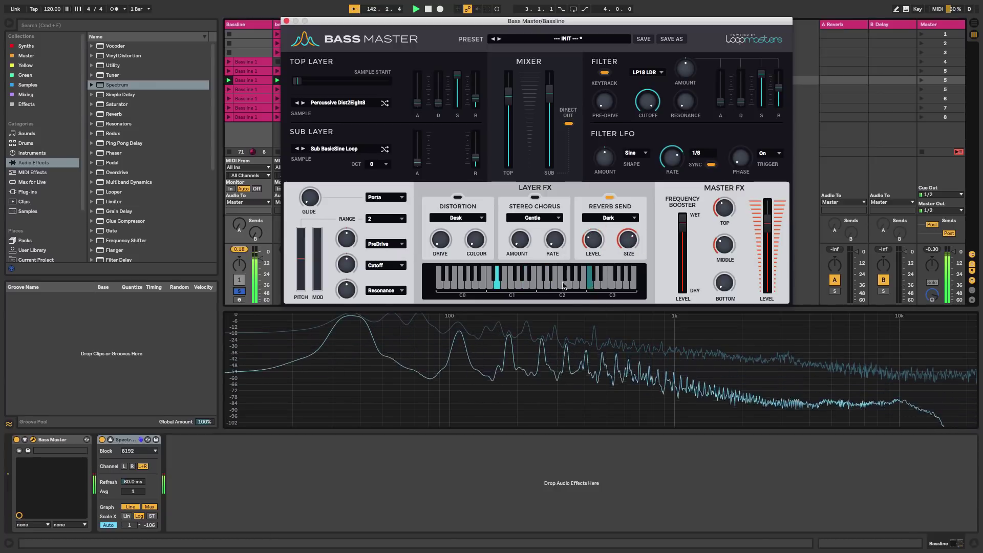
# Step: Audition the following Percussive samples in the top layer, stopping at Percussive HDjembe
pyautogui.click(304, 104)
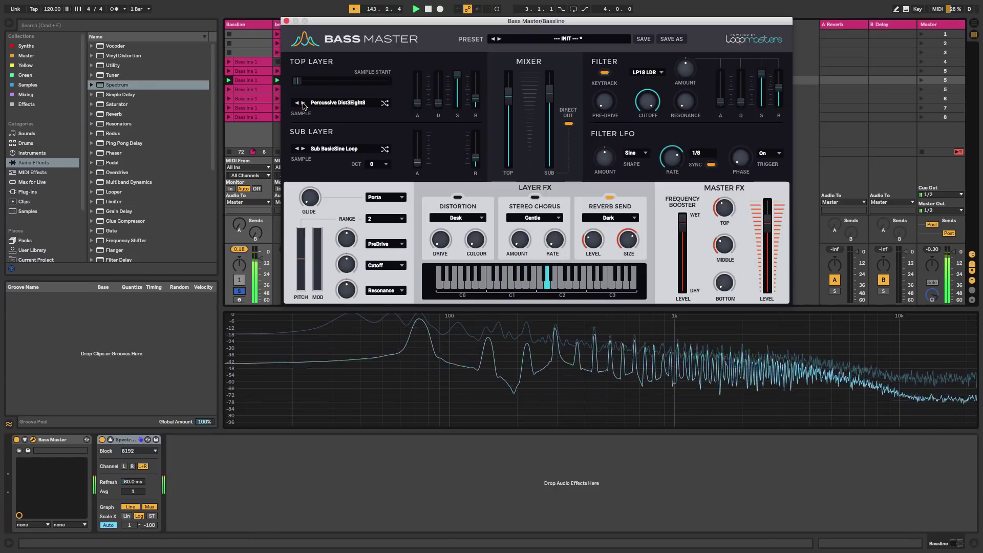
pyautogui.click(304, 104)
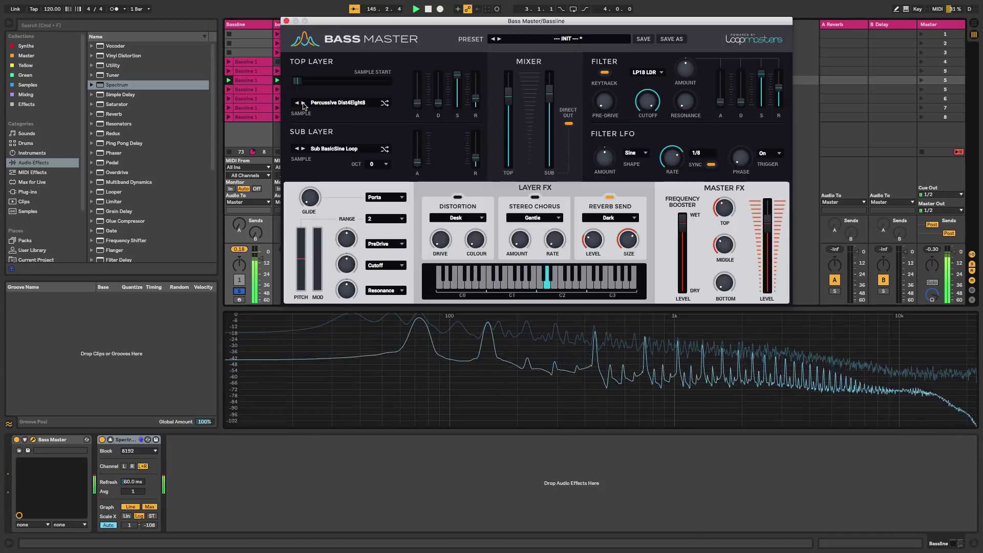
pyautogui.click(304, 104)
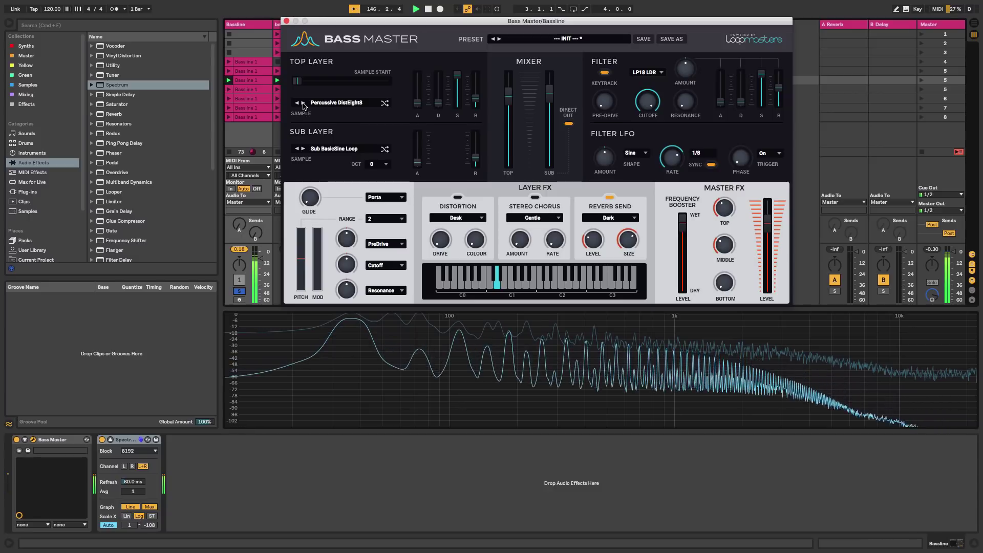
pyautogui.click(304, 104)
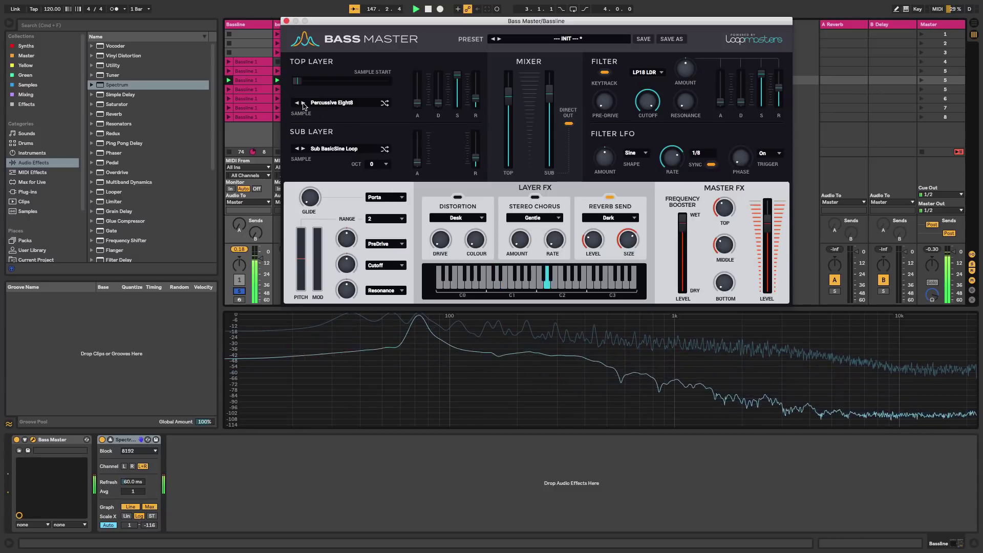
pyautogui.click(304, 103)
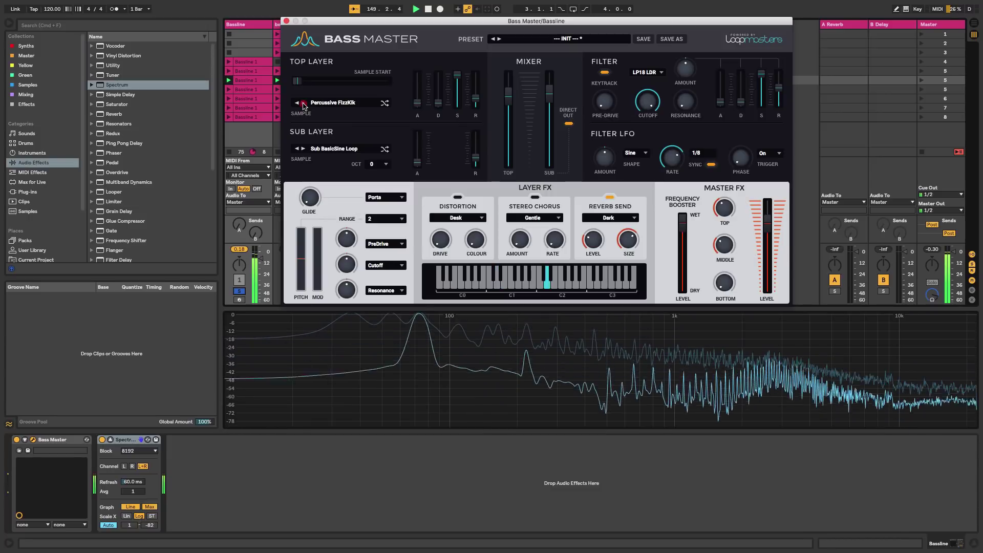
pyautogui.click(304, 104)
pyautogui.click(303, 103)
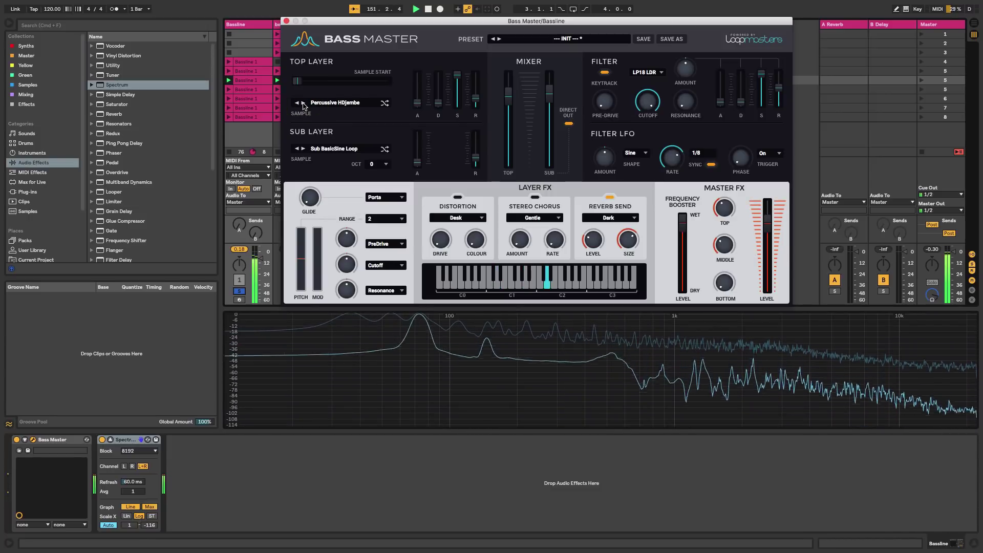
# Step: Browse the sub layer samples past Sub DeepLomo Loop, Sub DirtyFall and Sub Dive Loop to Sub FatSH Loop
pyautogui.click(304, 149)
pyautogui.click(304, 149)
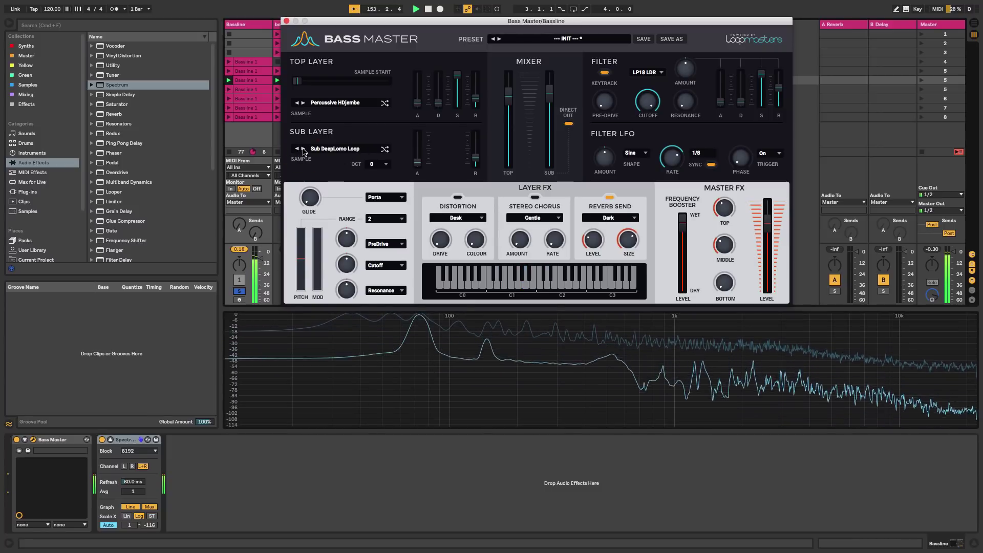
pyautogui.click(303, 149)
pyautogui.click(303, 149)
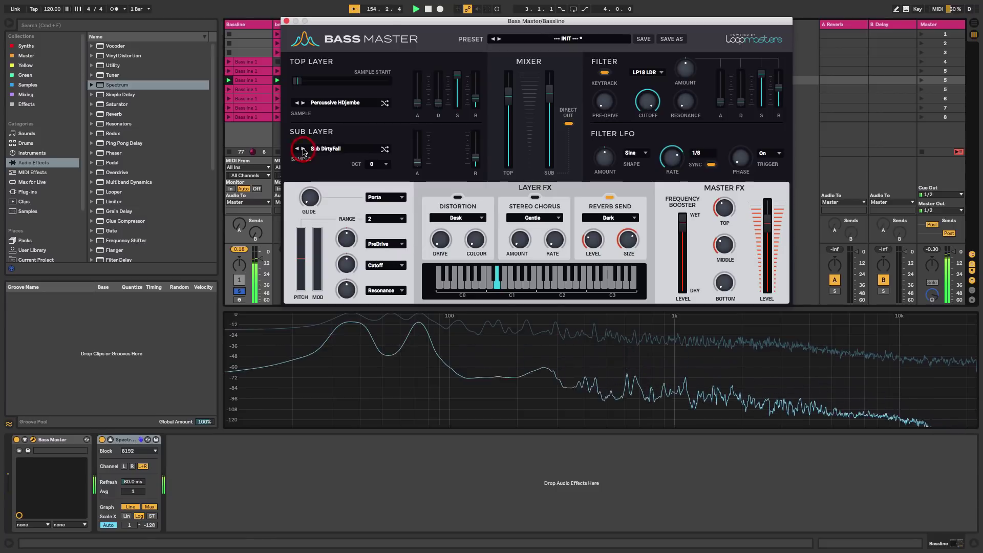
pyautogui.click(303, 149)
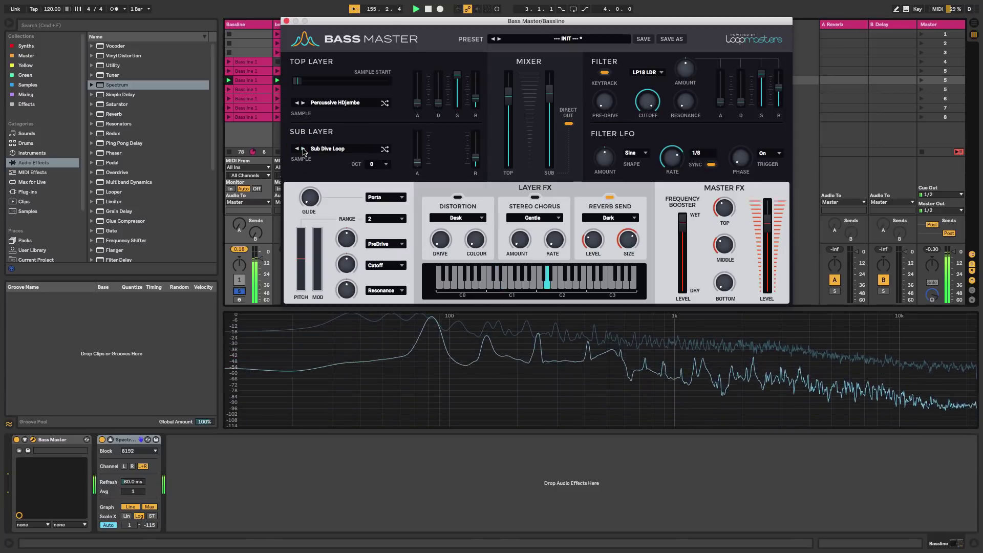
pyautogui.click(297, 149)
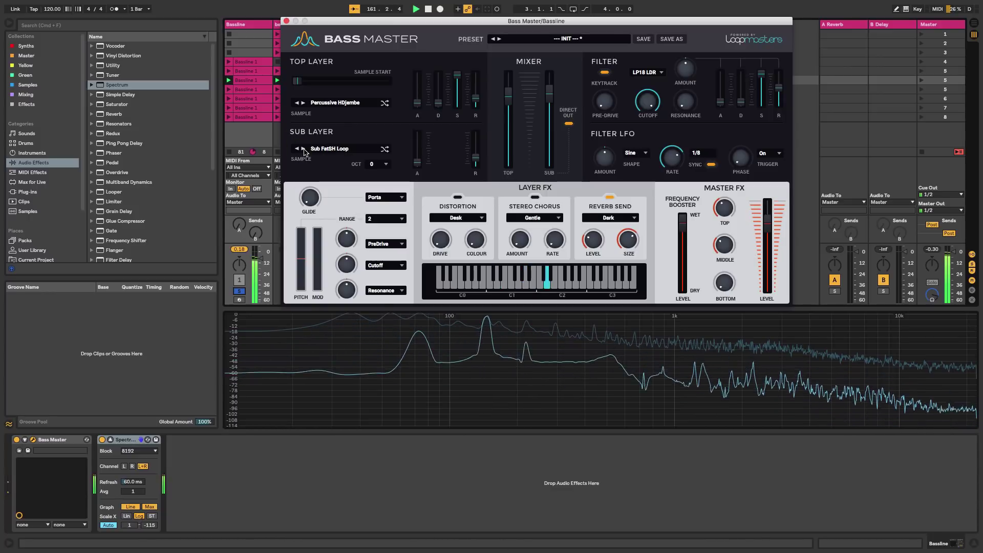
# Step: Audition the sub layer samples Sub GlowSub Loop and Sub HarmSub2 Loop, stopping at Sub HarmSubWob Loop
pyautogui.click(303, 148)
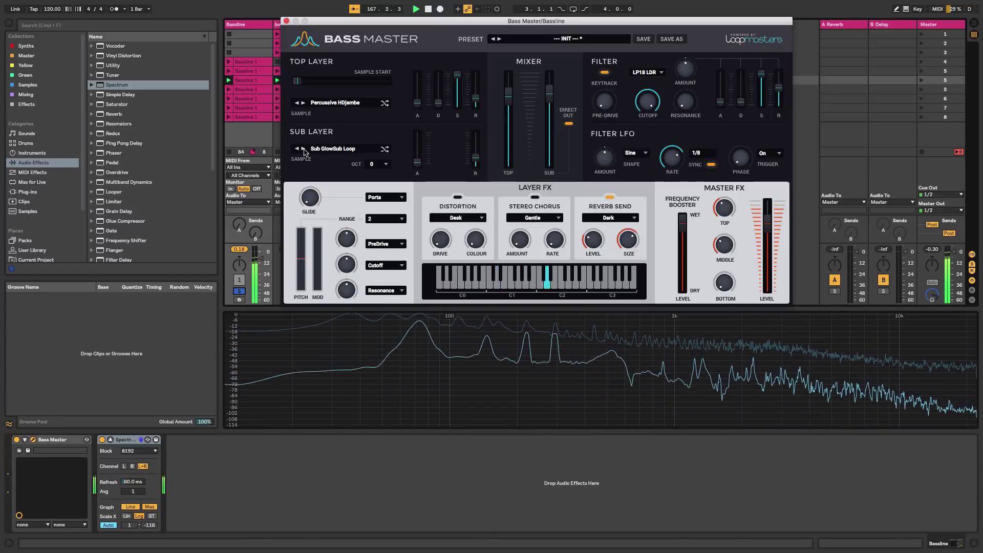
pyautogui.click(303, 148)
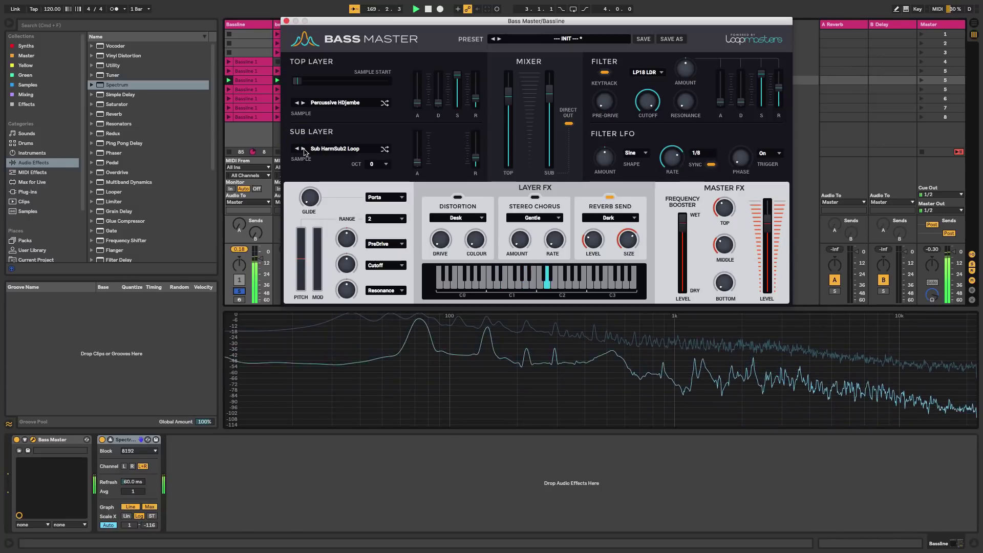
pyautogui.click(303, 149)
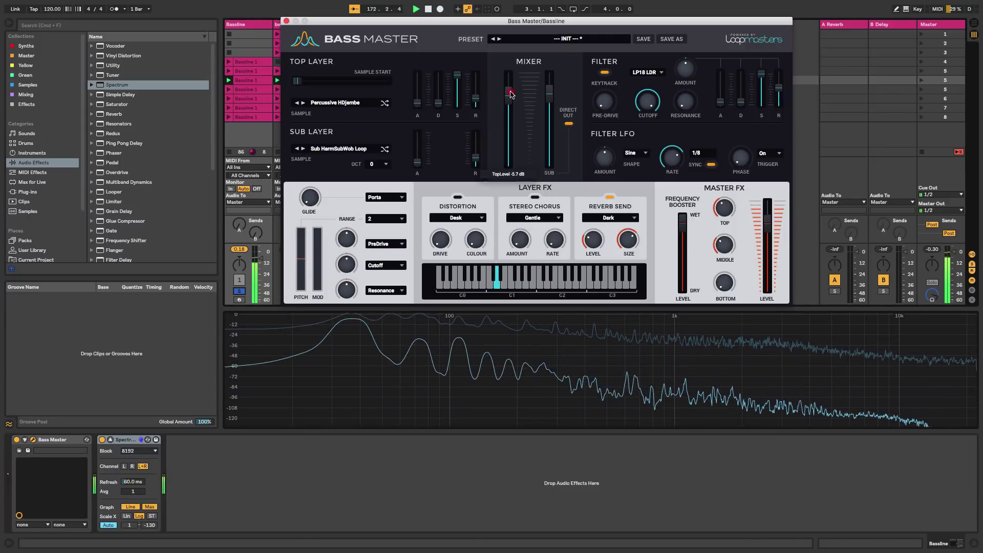
# Step: Lower the mixer's Top level almost fully and advance the sub layer sample past Sub Lofi Loop to Sub LoRoller Loop
pyautogui.moveTo(511, 94); pyautogui.dragTo(505, 152)
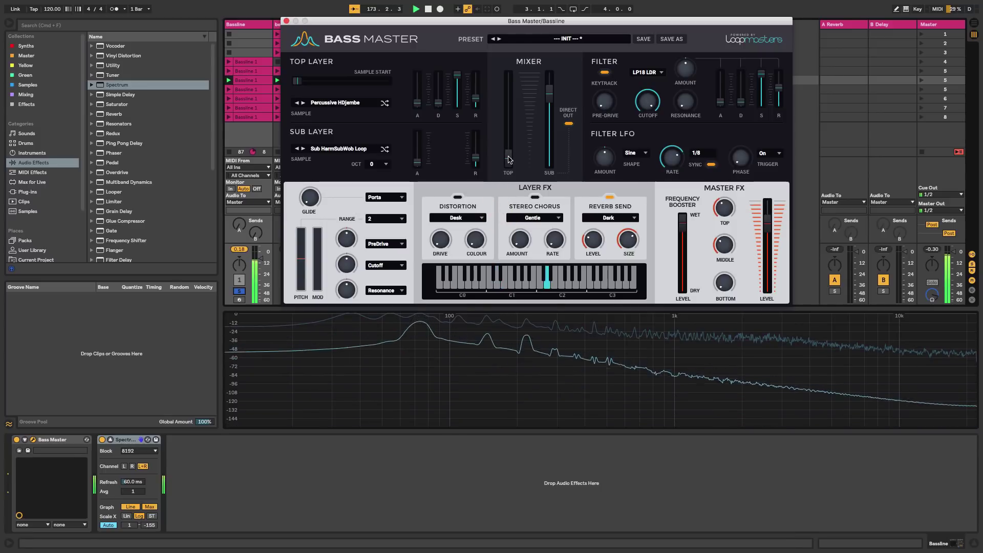
pyautogui.click(303, 149)
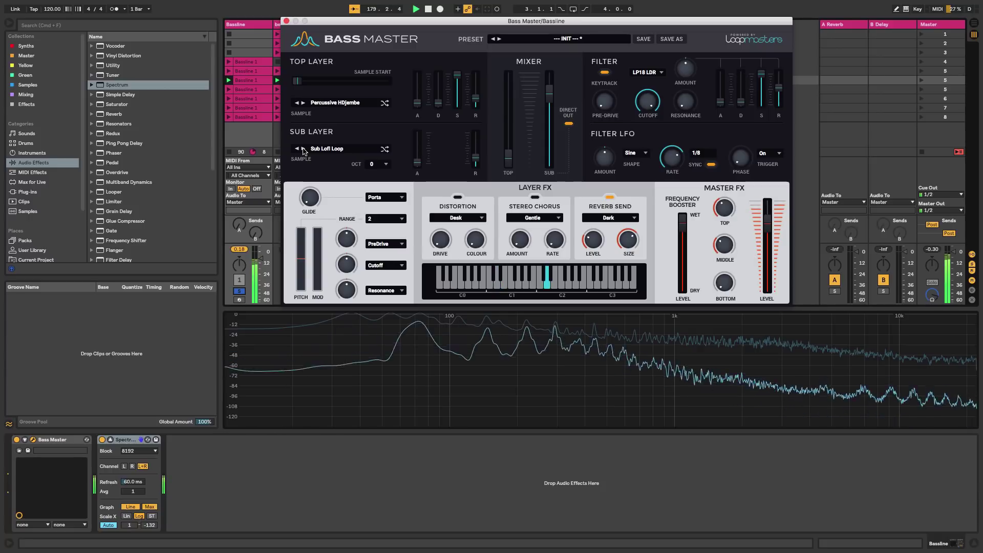
pyautogui.click(303, 148)
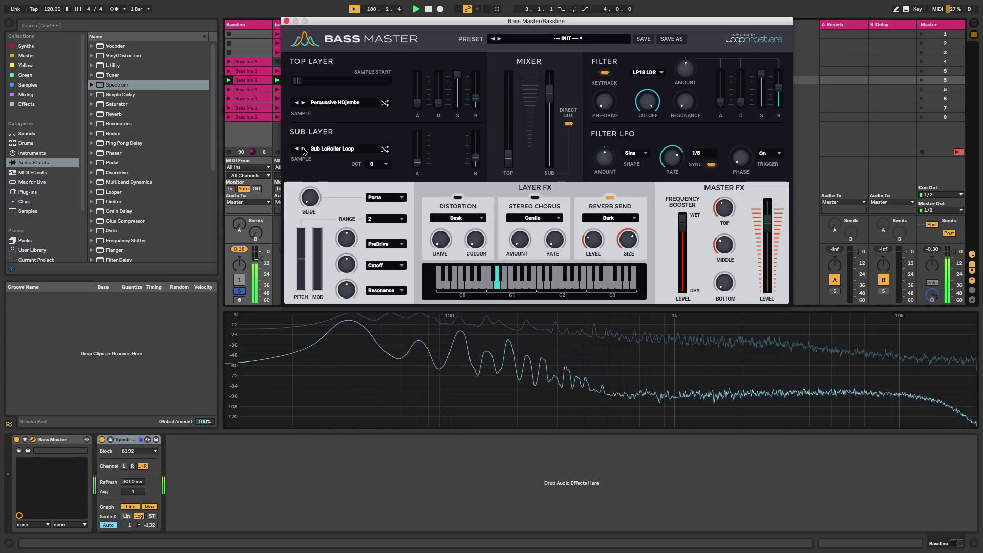
pyautogui.moveTo(443, 363)
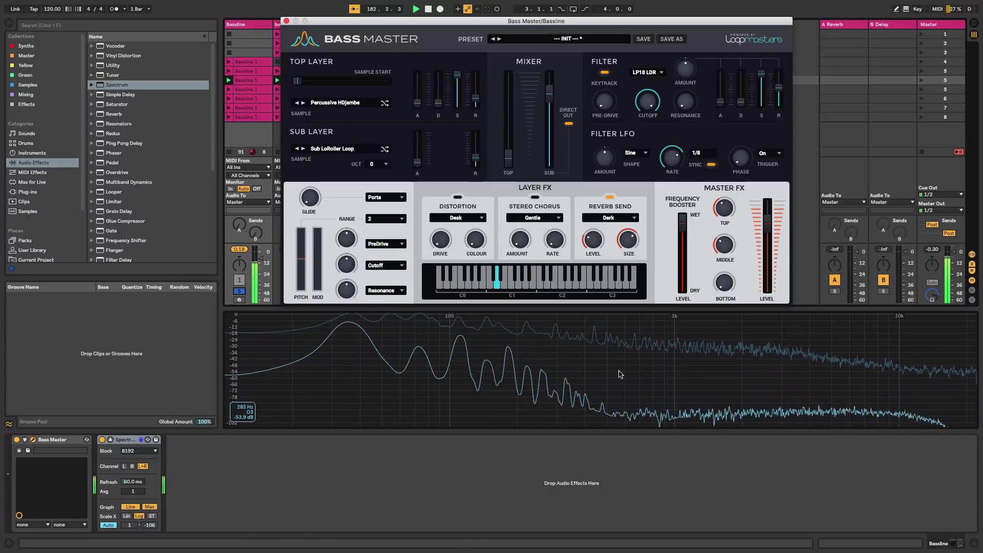
# Step: Browse the sub layer samples past Sub MgFat Loop and Sub MgFat8 Loop to Sub MgFat9 Loop
pyautogui.click(303, 149)
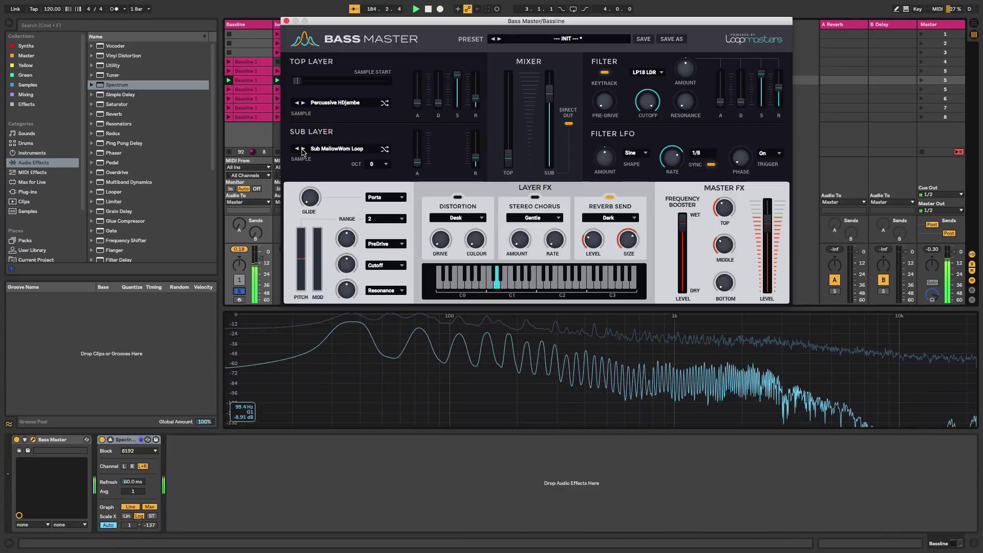
pyautogui.click(303, 150)
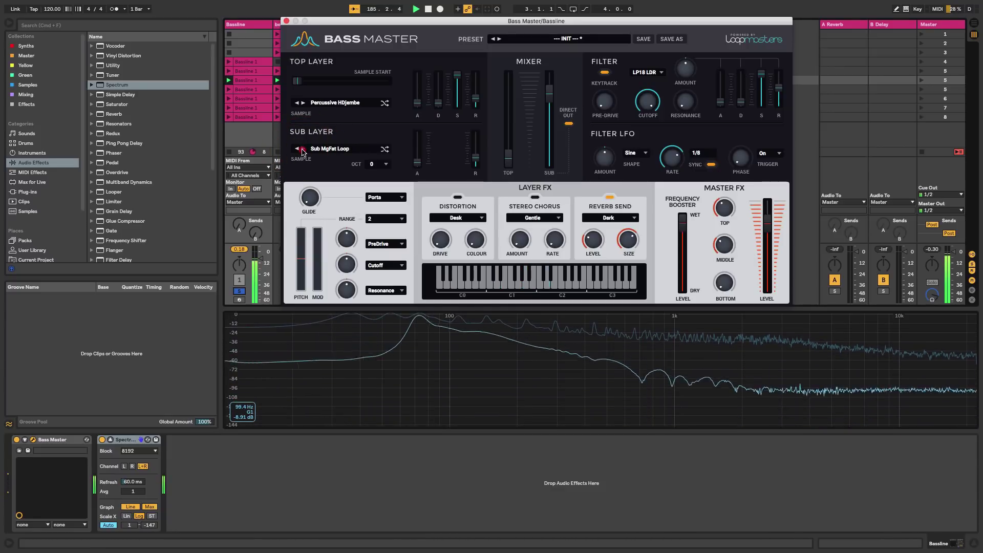
pyautogui.click(304, 150)
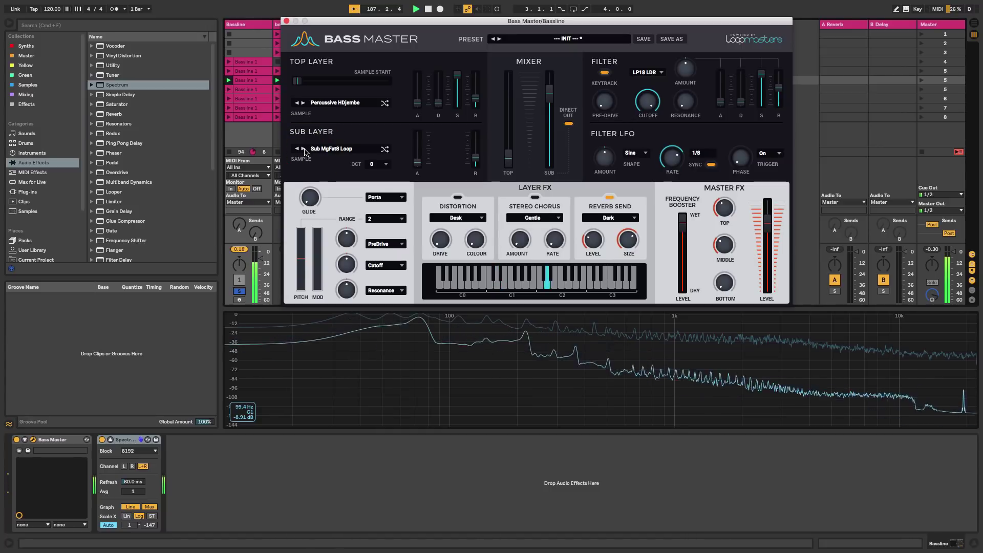
pyautogui.click(304, 149)
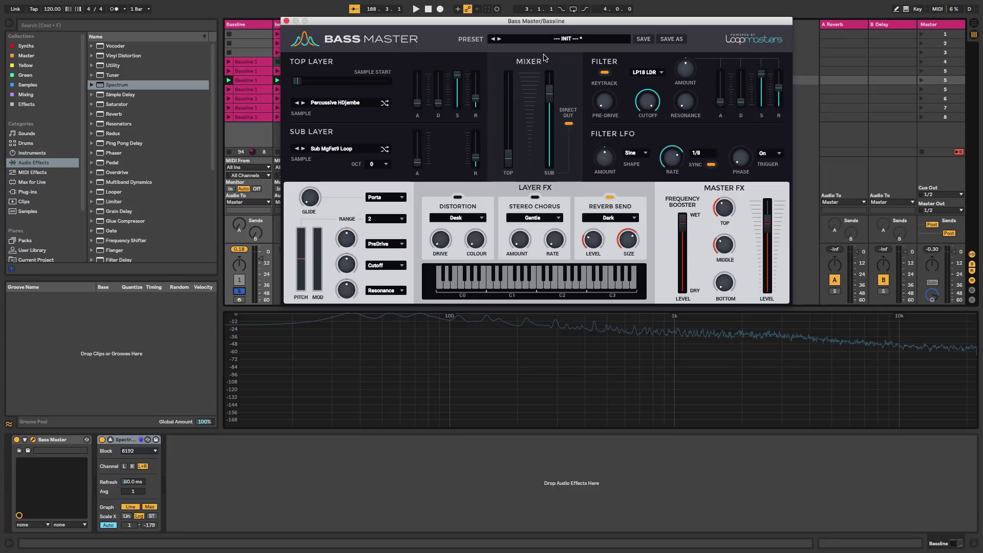
# Step: Load the 808 Sub factory preset from the 02 SUB category and start playback
pyautogui.click(563, 39)
pyautogui.moveTo(549, 101)
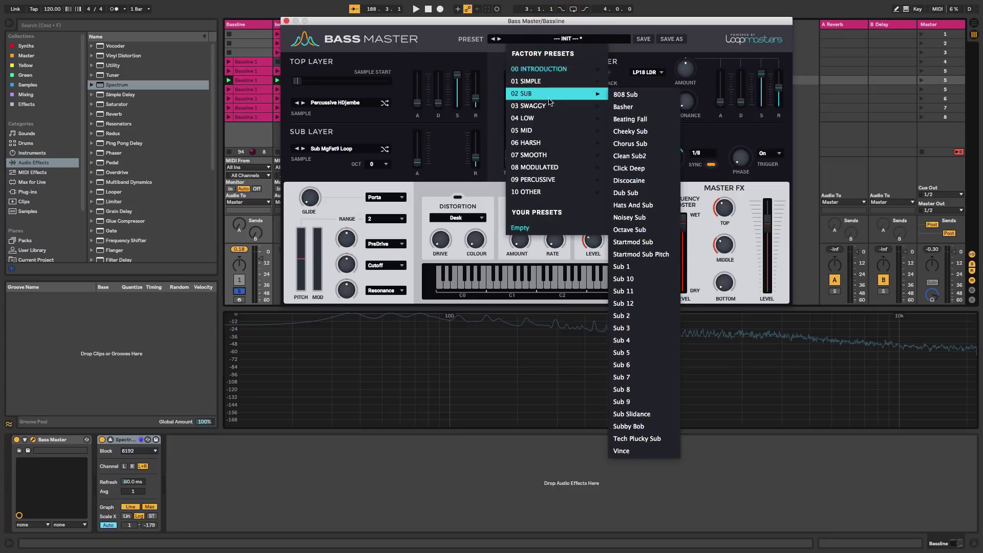
pyautogui.click(627, 95)
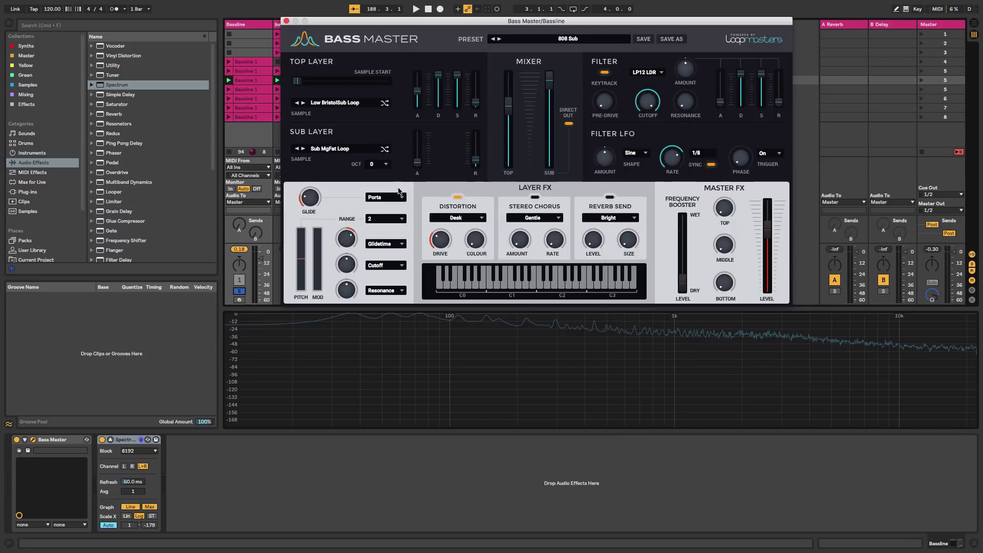
pyautogui.press('space')
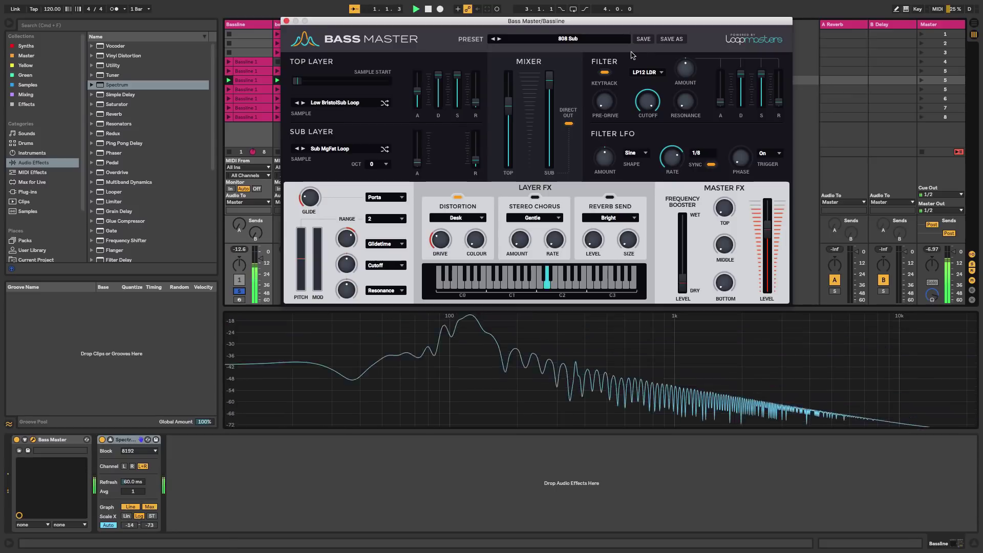
# Step: Audition the presets Basher, Beating Fall, Cheeky Sub and Chorus Sub, briefly hearing the last one with the Bassline track out of solo
pyautogui.click(498, 40)
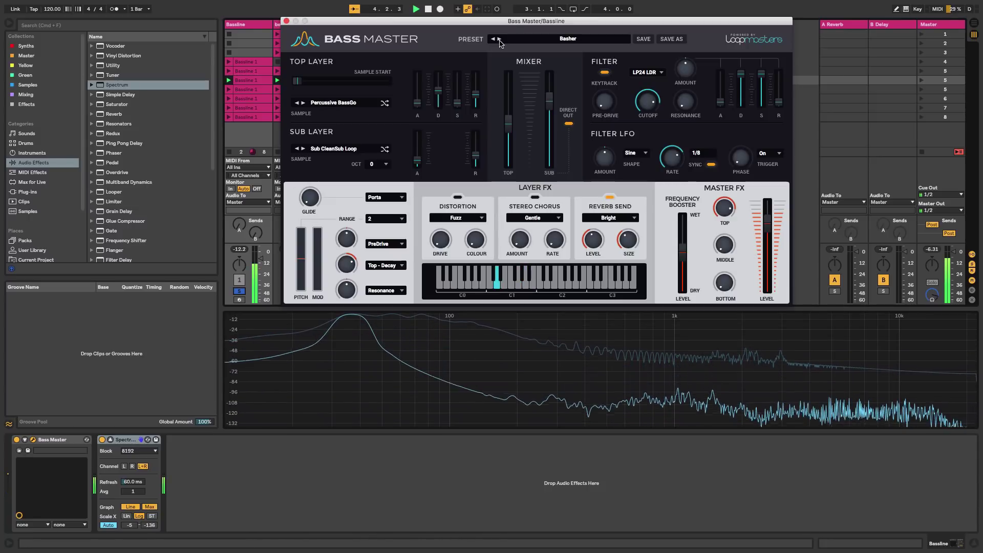
pyautogui.click(500, 41)
pyautogui.click(499, 41)
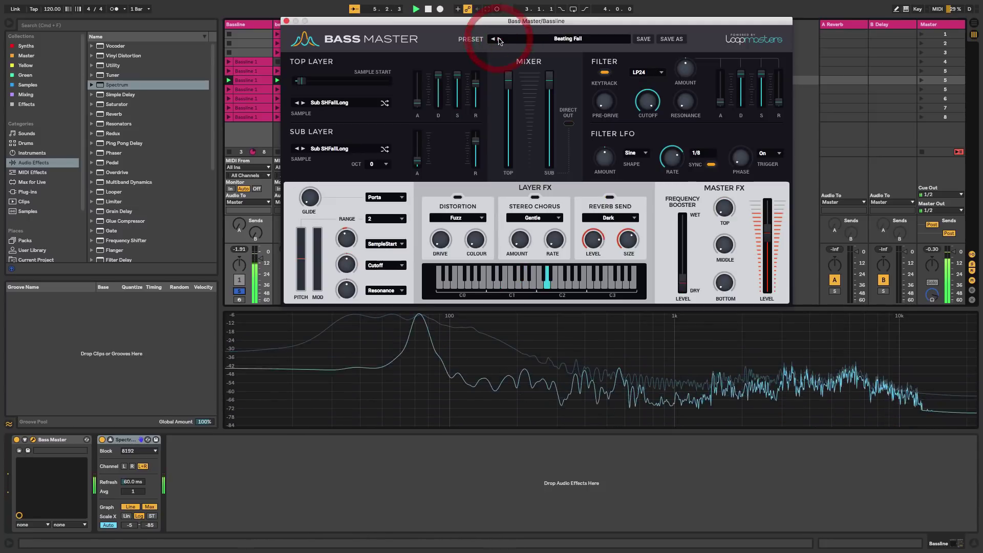
pyautogui.click(499, 41)
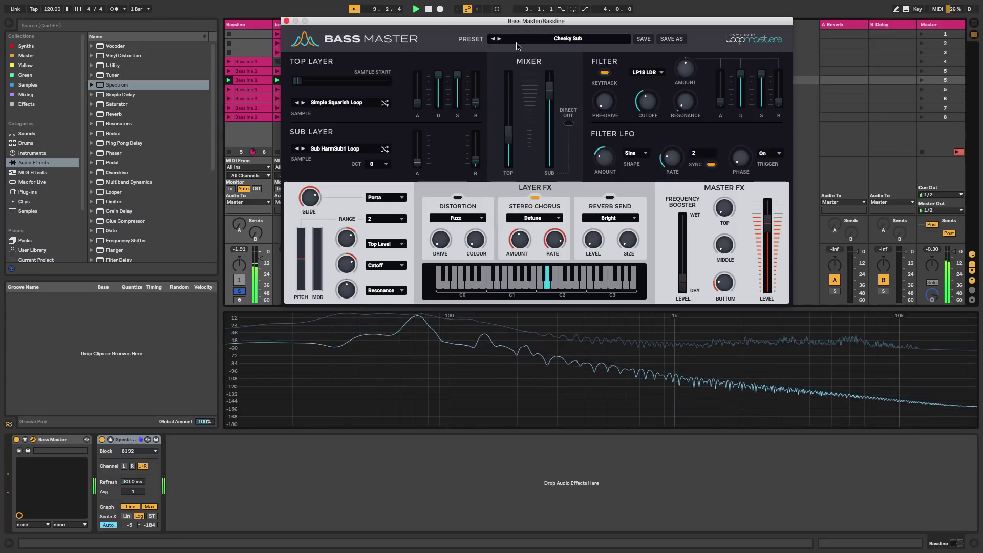
pyautogui.click(498, 40)
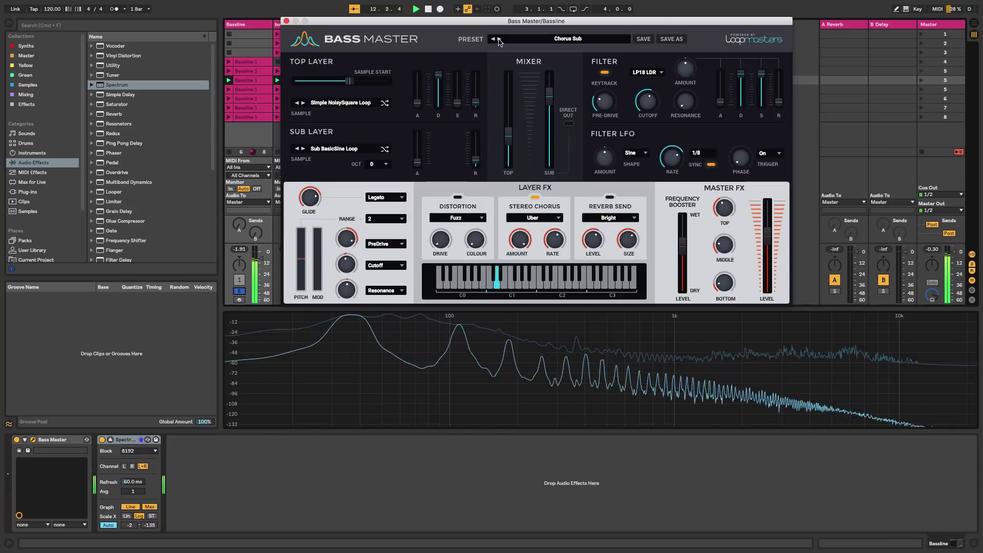
pyautogui.click(239, 291)
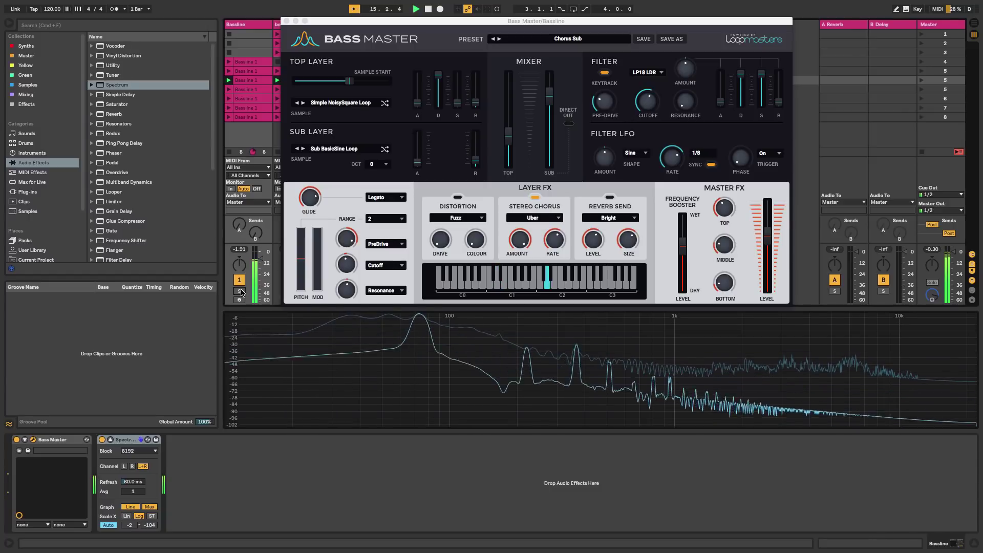
pyautogui.click(239, 291)
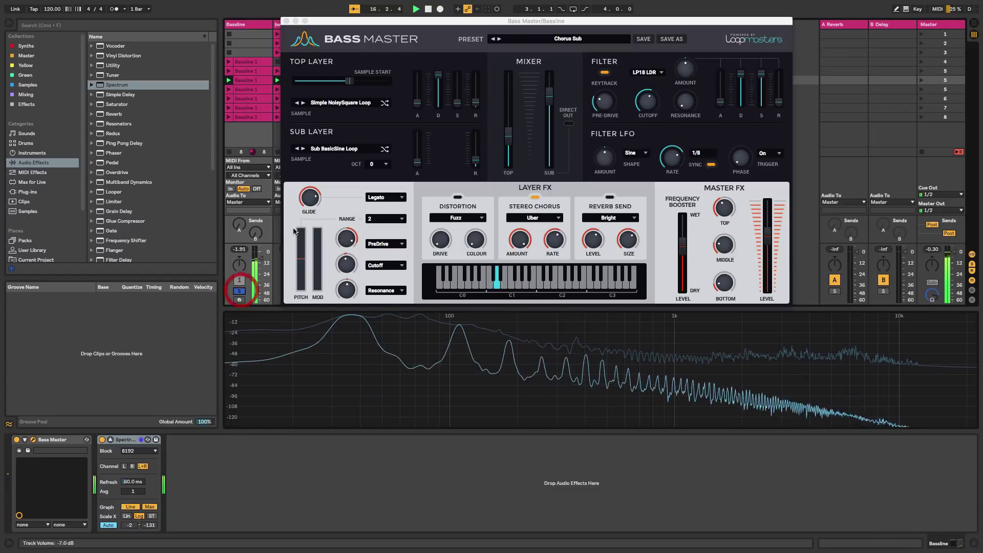
# Step: Audition the following sub presets through Discocaine and Dub Sub to Hats And Sub, and take the Bassline track out of solo
pyautogui.click(499, 40)
pyautogui.click(499, 41)
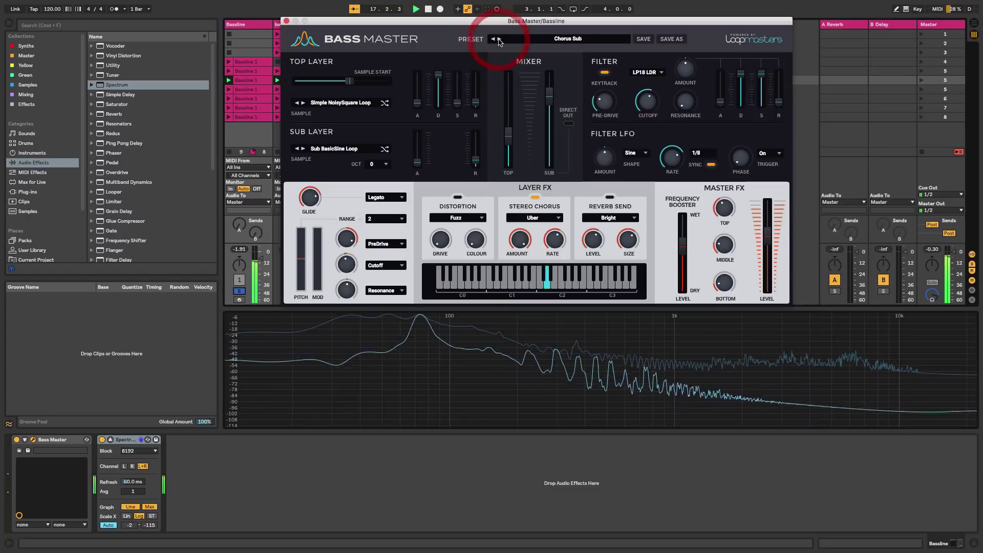
pyautogui.click(499, 41)
pyautogui.click(499, 41)
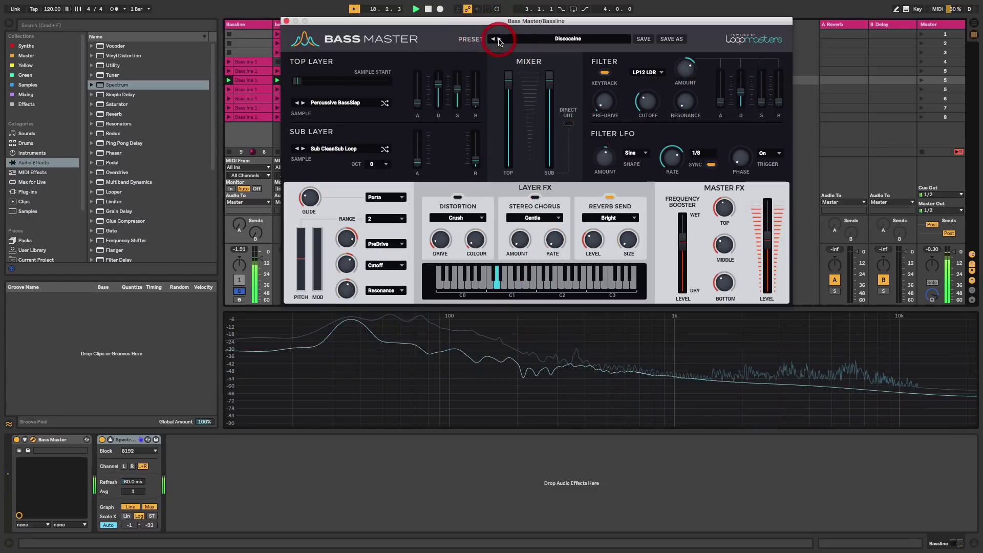
pyautogui.click(499, 41)
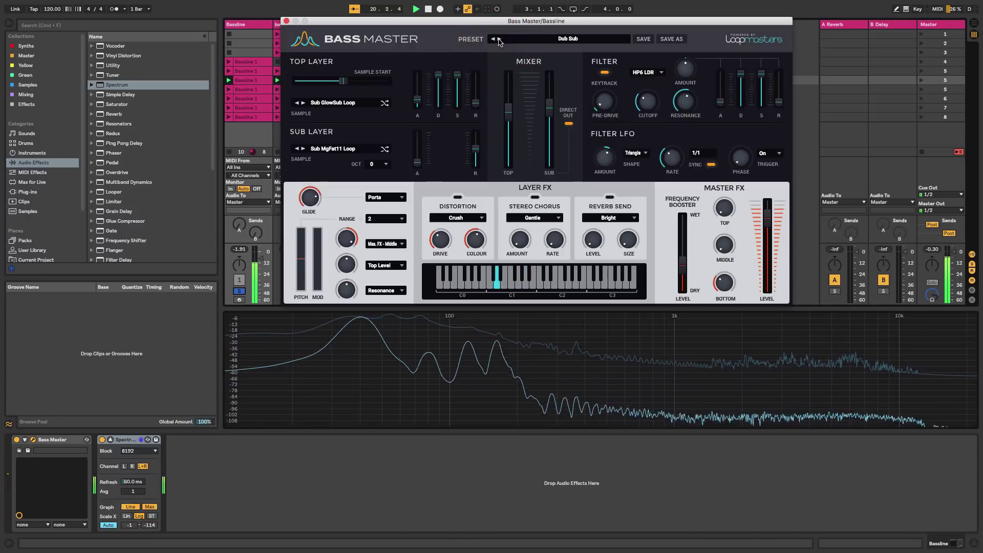
pyautogui.click(500, 41)
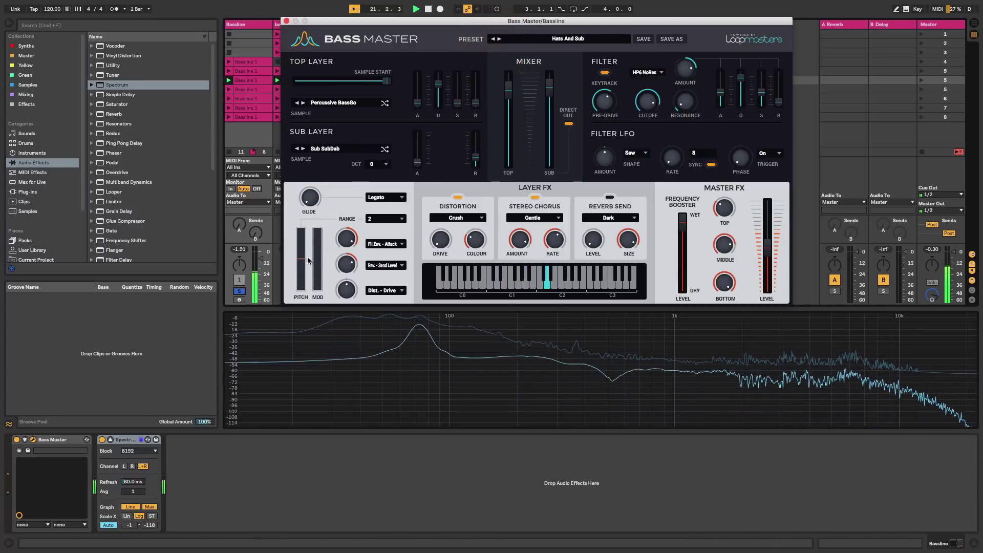
pyautogui.click(238, 291)
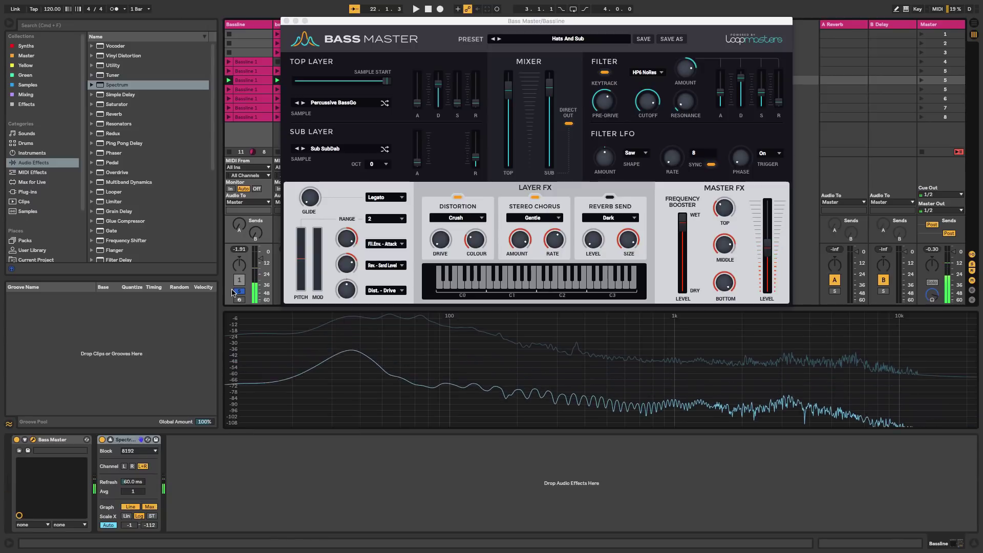
pyautogui.click(238, 292)
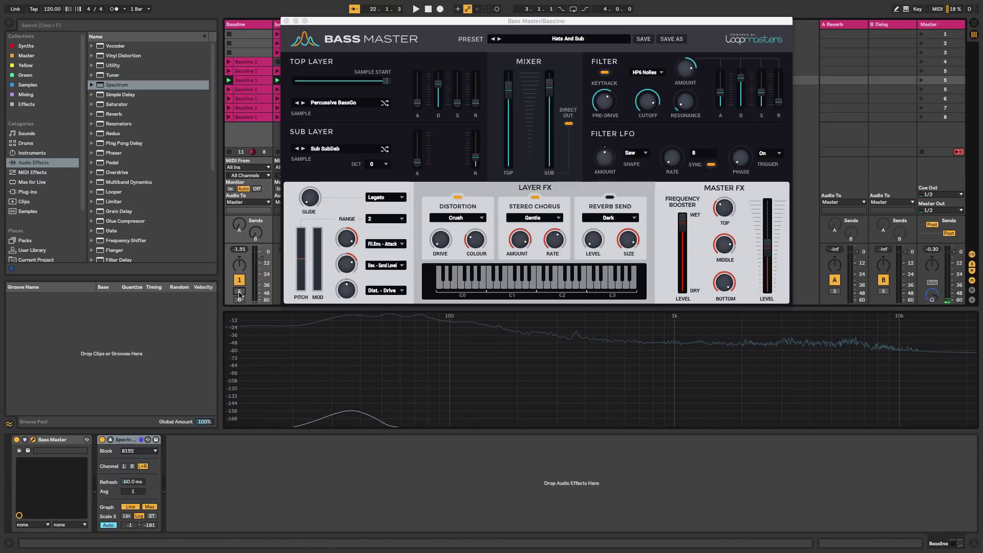